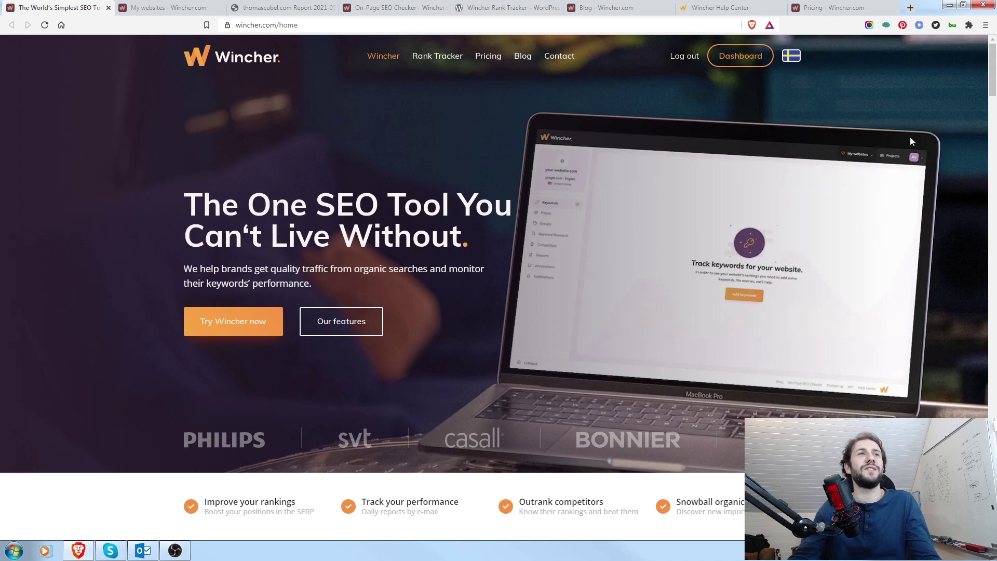
- Look through the Wincher home page from the usage statistics and client testimonials to the footer, and return to its beginning
left_click_drag(993, 68, 989, 365)
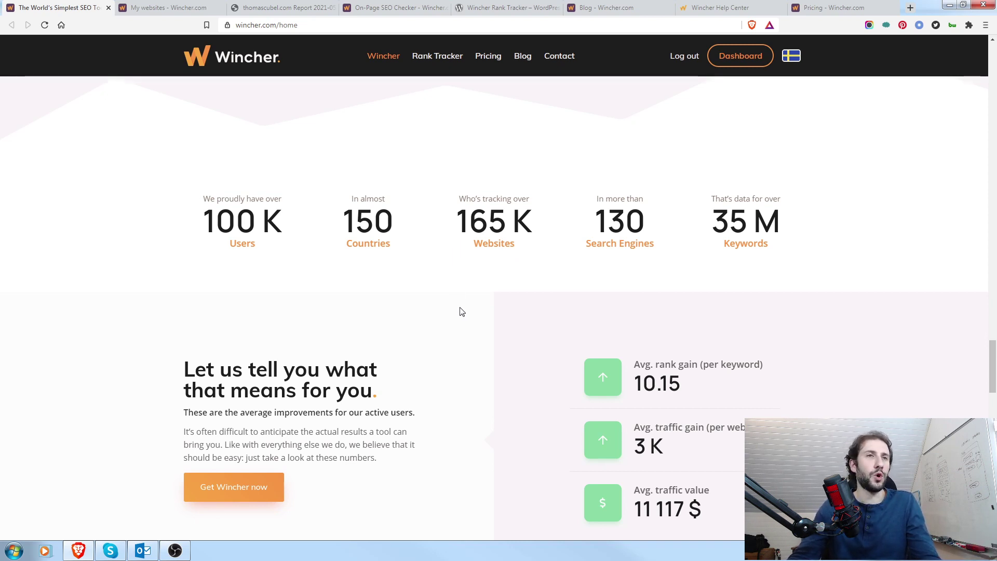
scroll(464, 290, "down", 5)
scroll(460, 304, "down", 15)
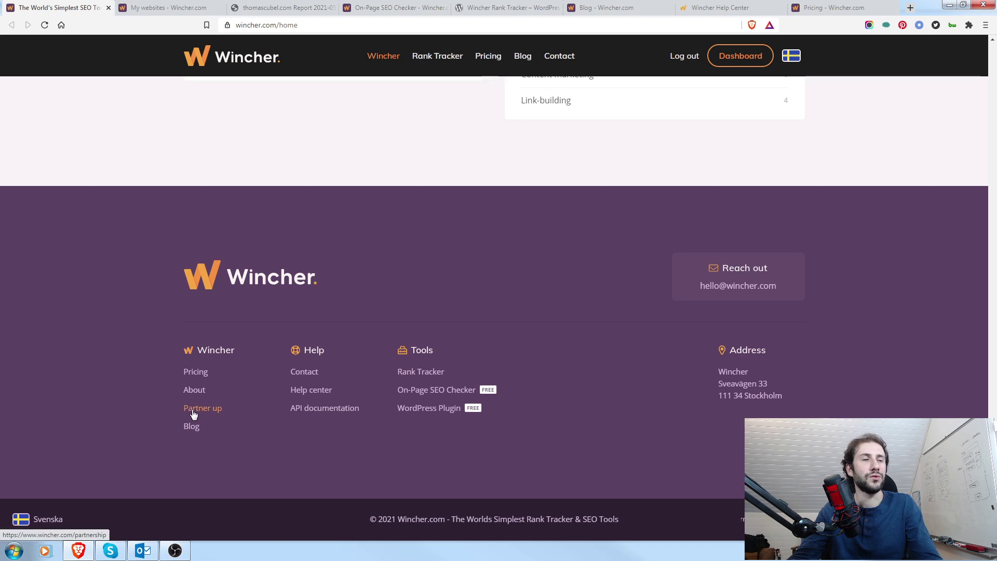
scroll(652, 338, "up", 15)
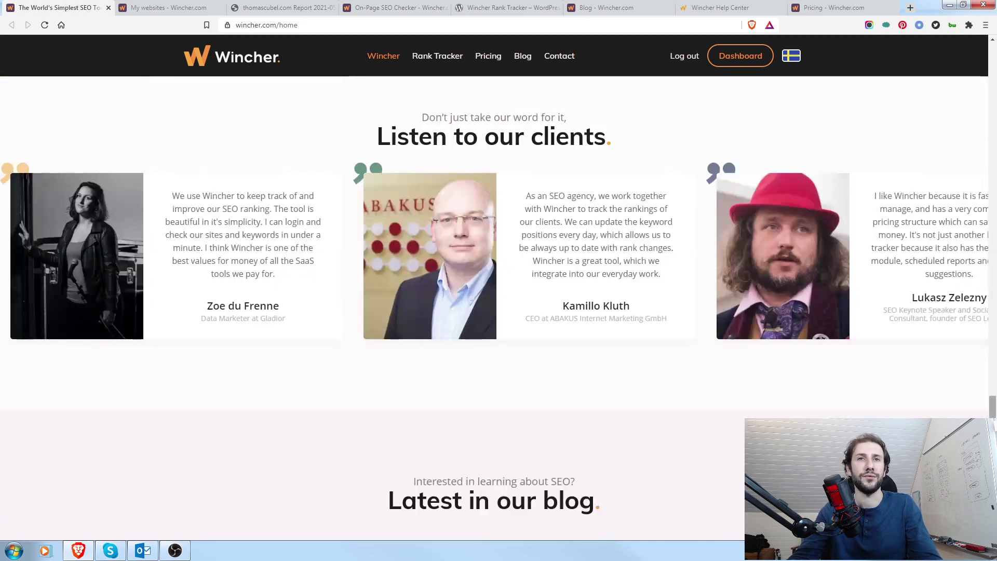
left_click_drag(993, 420, 983, 66)
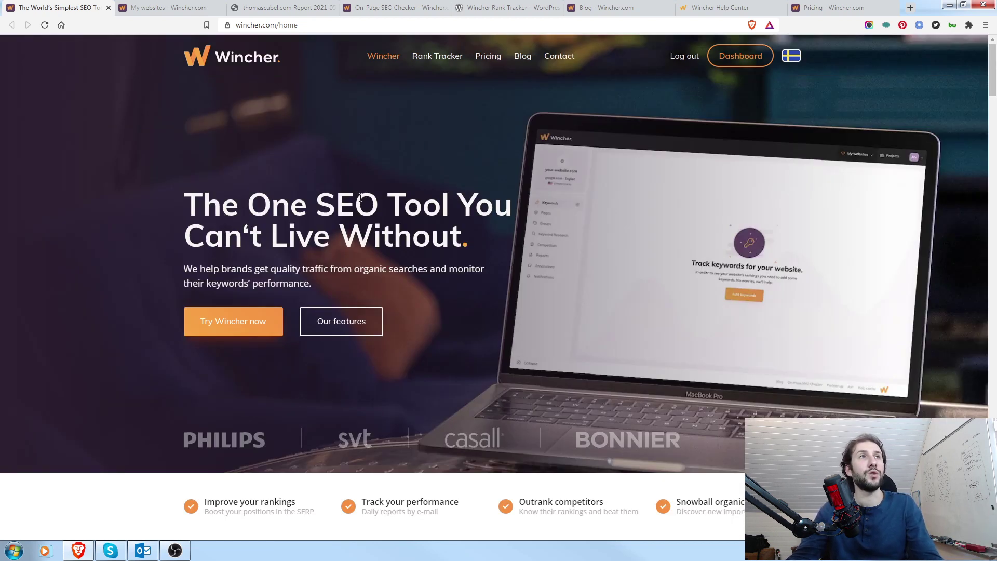
- Analyze the prefilled website URL for the keyword "consultant seo" with the On-Page SEO Checker
left_click(395, 8)
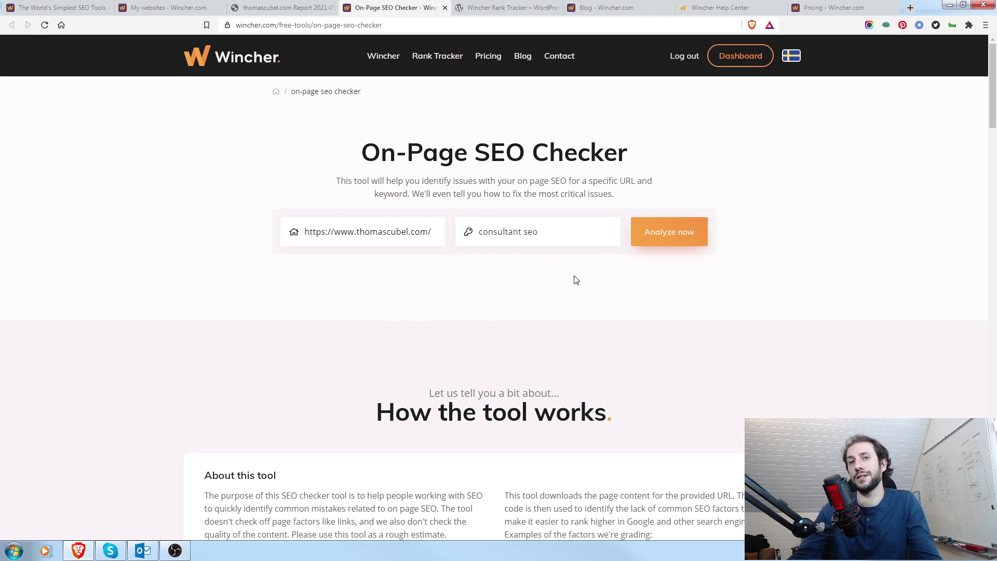
left_click(665, 232)
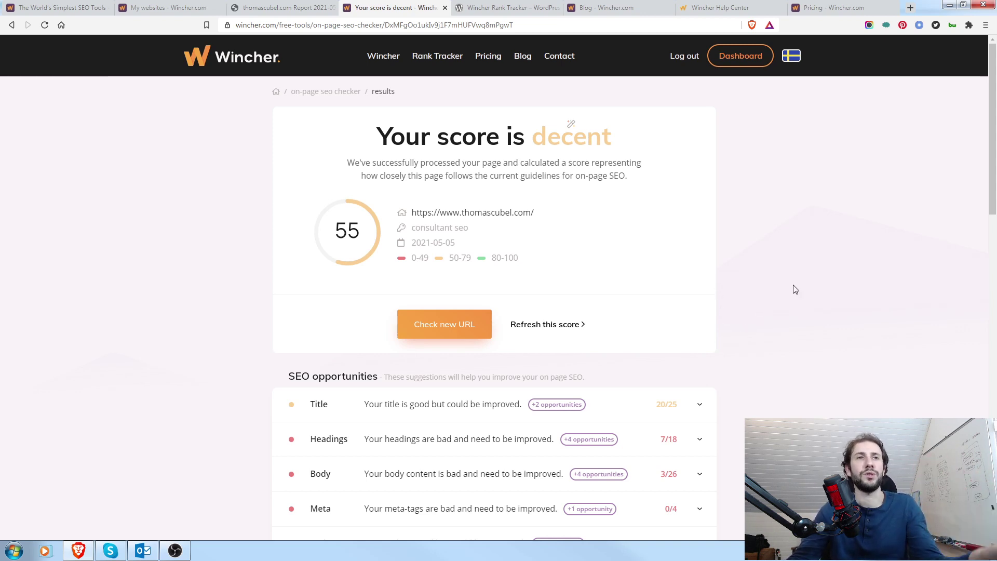
- Examine the Title details under the SEO opportunities and the rest of the report, and collapse the Title details
scroll(810, 266, "down", 2)
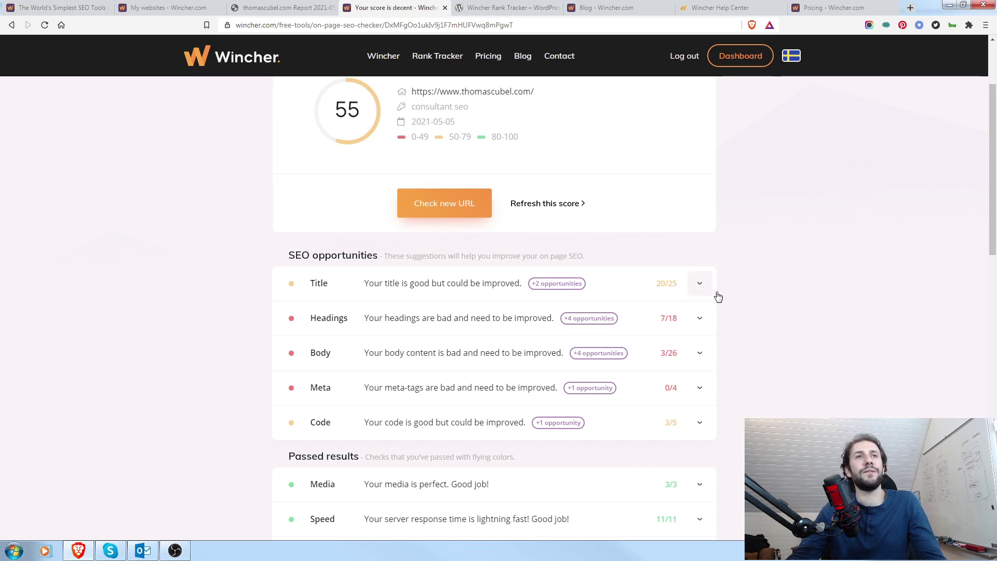
left_click(700, 284)
scroll(805, 275, "down", 3)
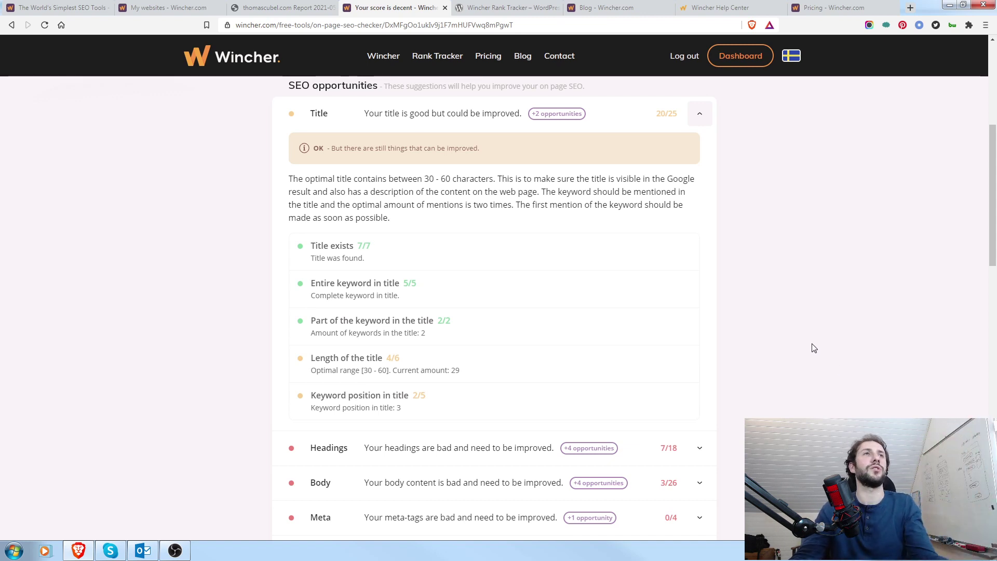
scroll(794, 249, "down", 3)
scroll(810, 272, "down", 7)
scroll(819, 276, "up", 9)
scroll(842, 264, "up", 4)
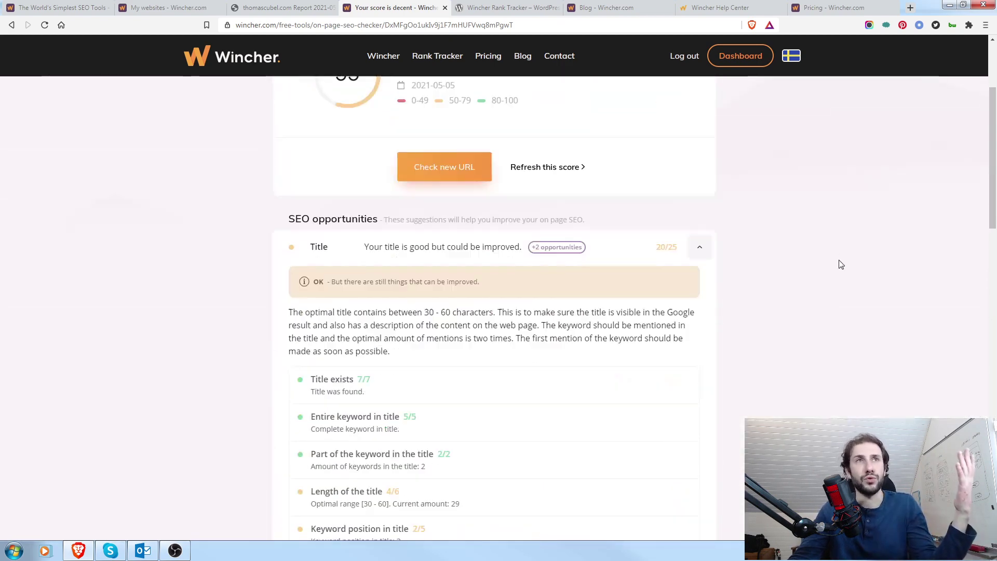
left_click(699, 308)
scroll(819, 279, "up", 2)
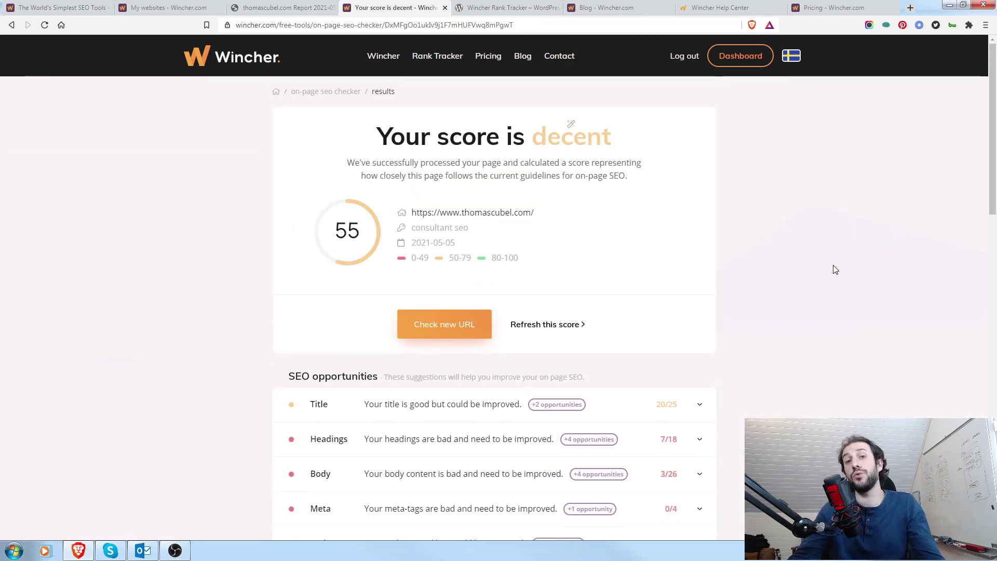
- Review the Wincher Rank Tracker plugin page on WordPress.org, covering its description, features, ratings and screenshots
left_click(506, 7)
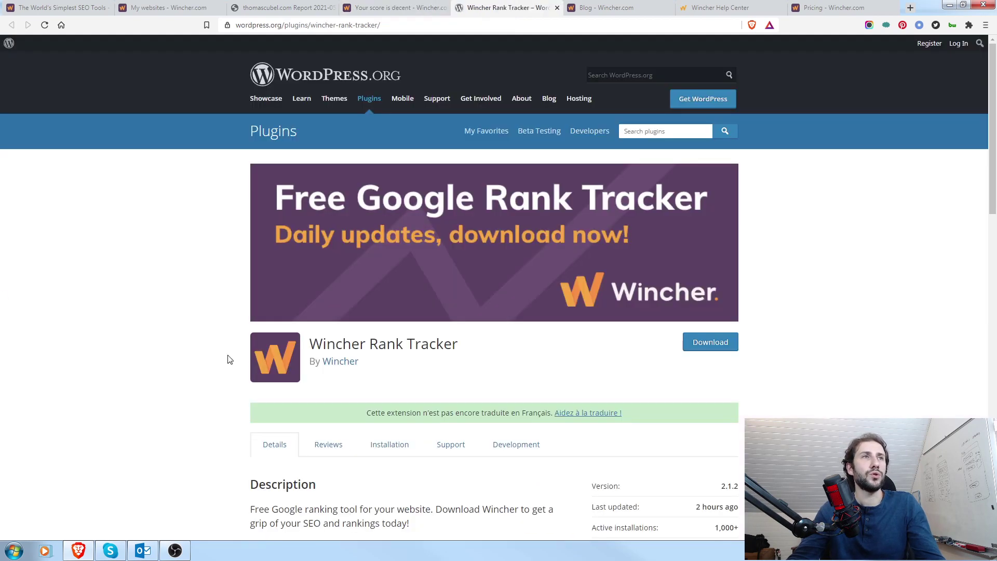
scroll(845, 234, "down", 3)
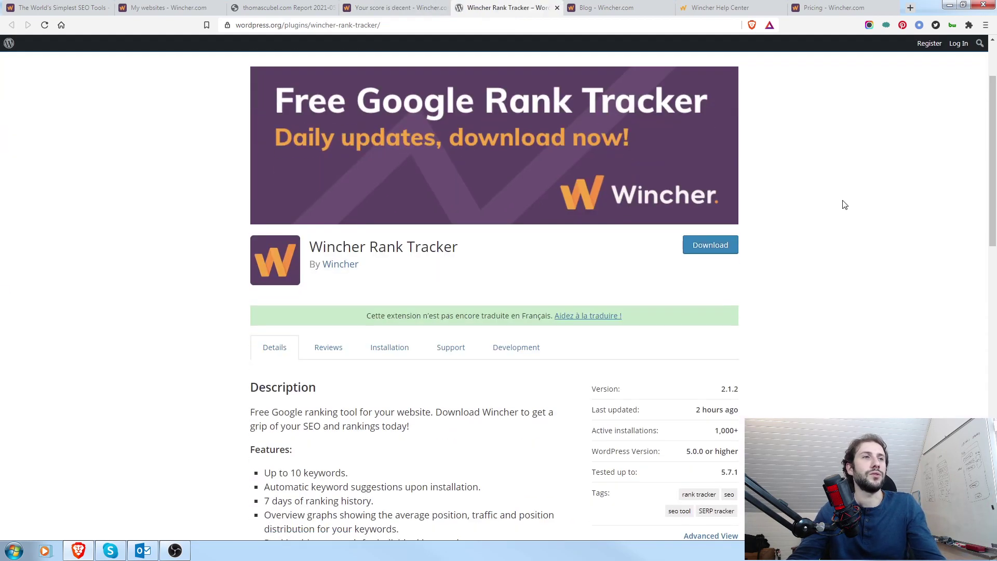
scroll(851, 207, "down", 3)
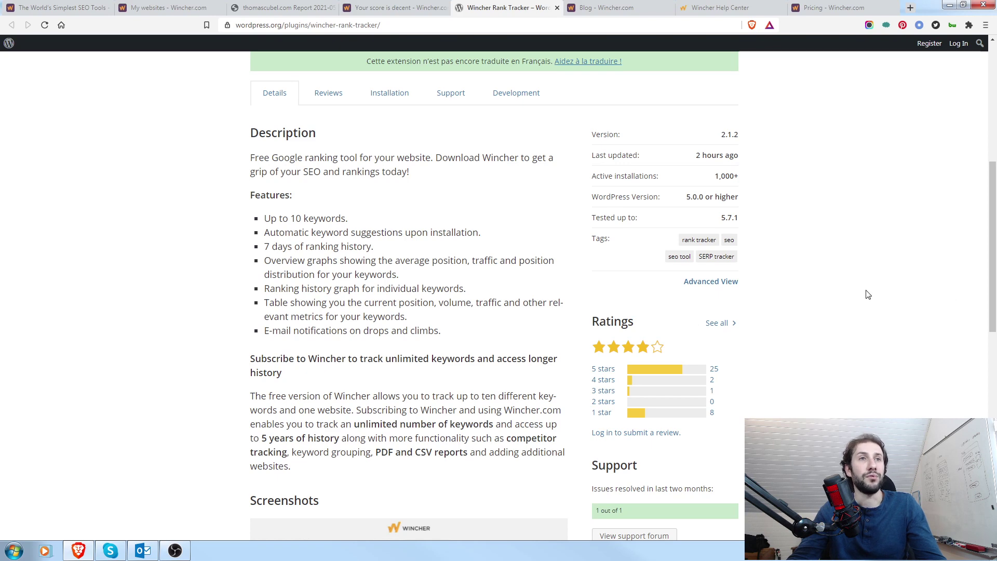
scroll(866, 295, "down", 5)
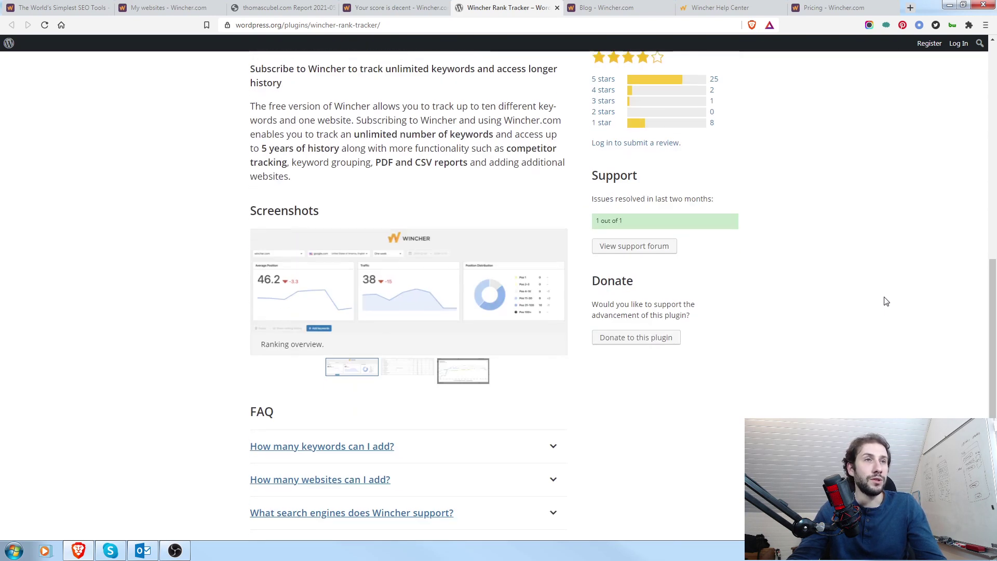
- View the plugin's ranking overview and keyword table screenshots at full size and return to the start of the plugin page
left_click(451, 285)
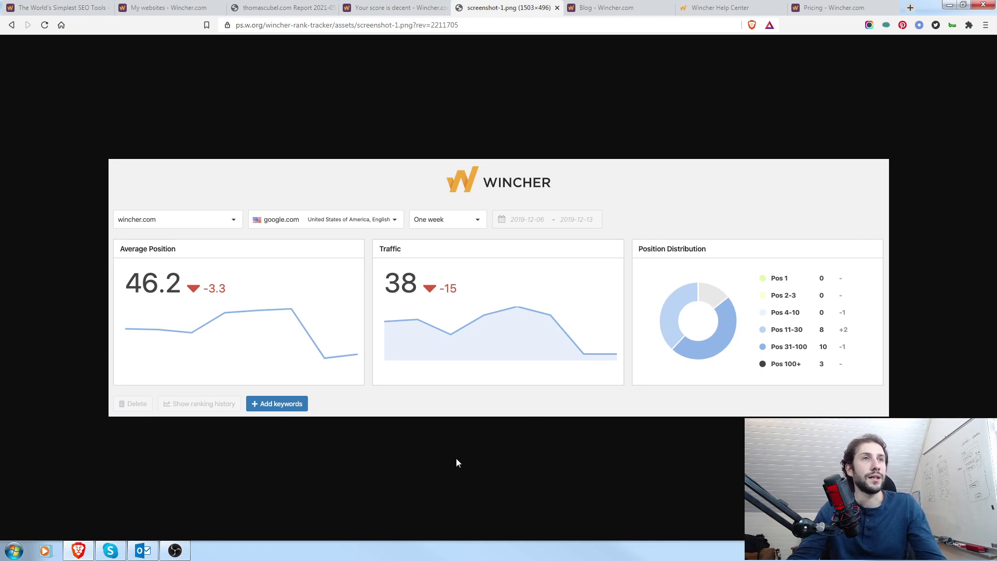
left_click(10, 27)
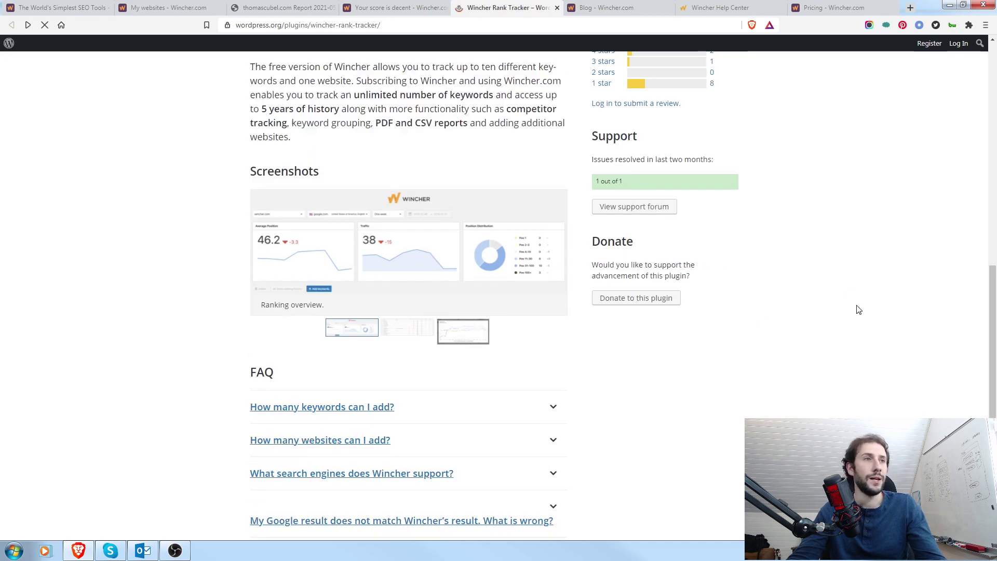
left_click(418, 357)
left_click(445, 283)
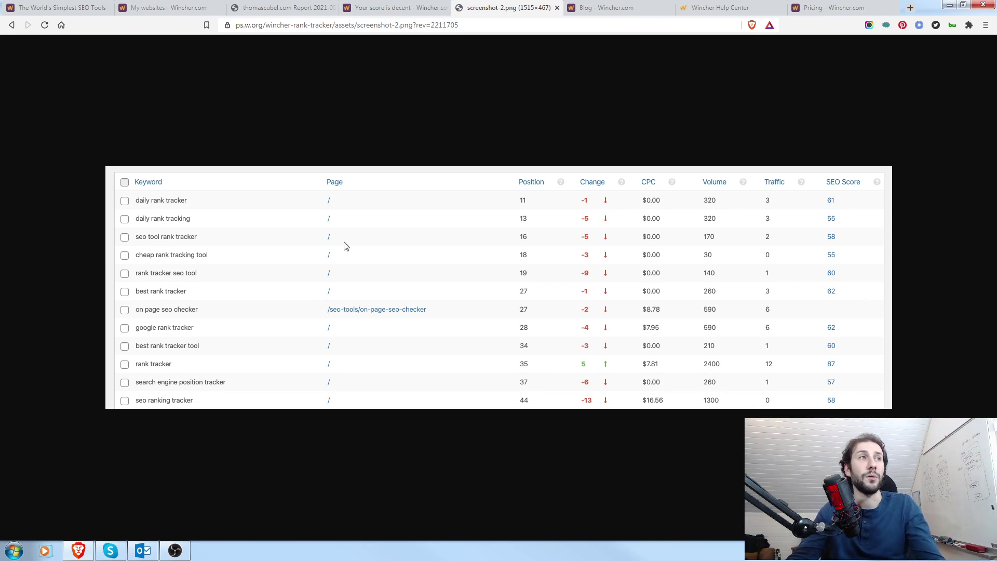
left_click(12, 30)
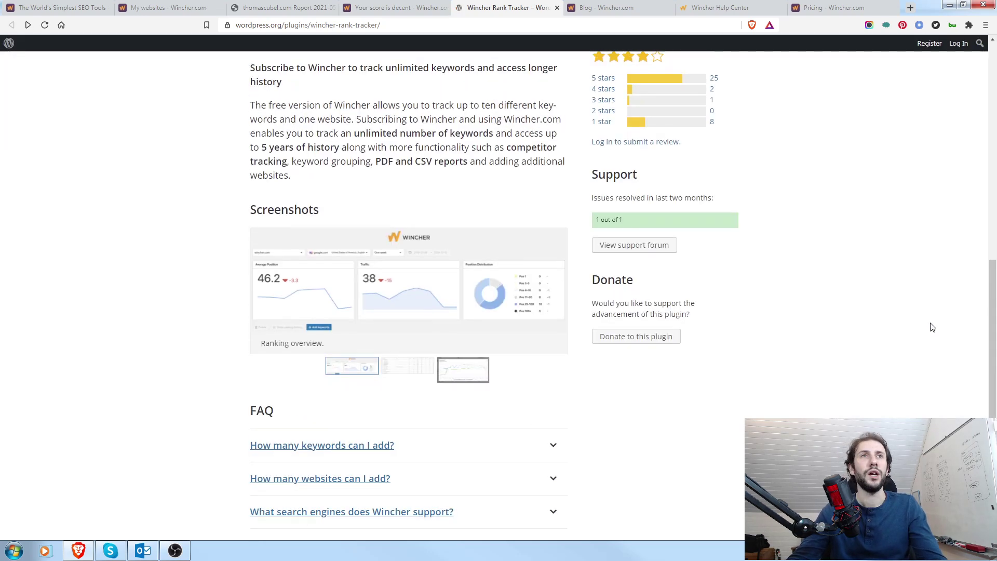
scroll(929, 322, "up", 15)
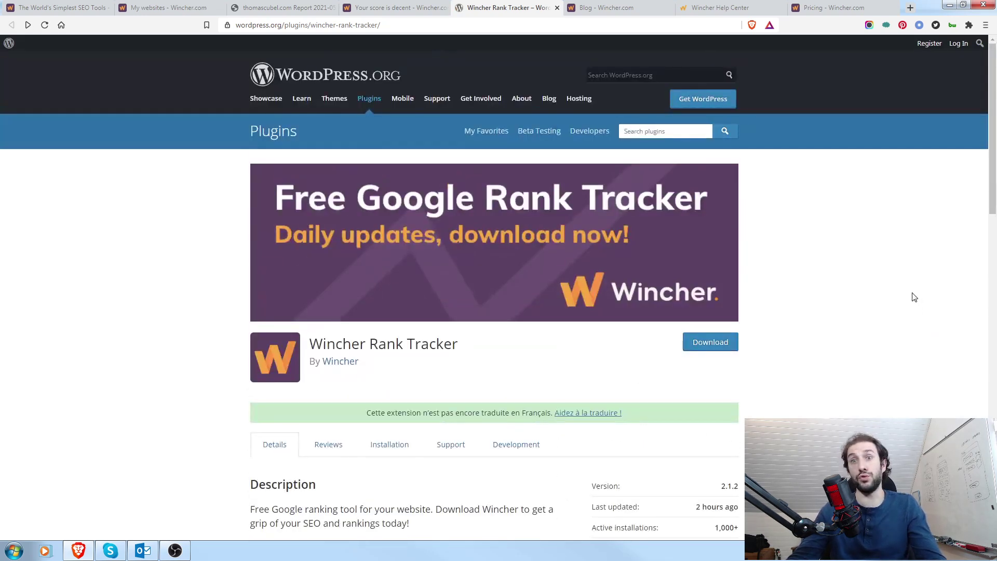
- View the tracked websites overview in Wincher, check the Projects list, and return to the websites overview
left_click(141, 6)
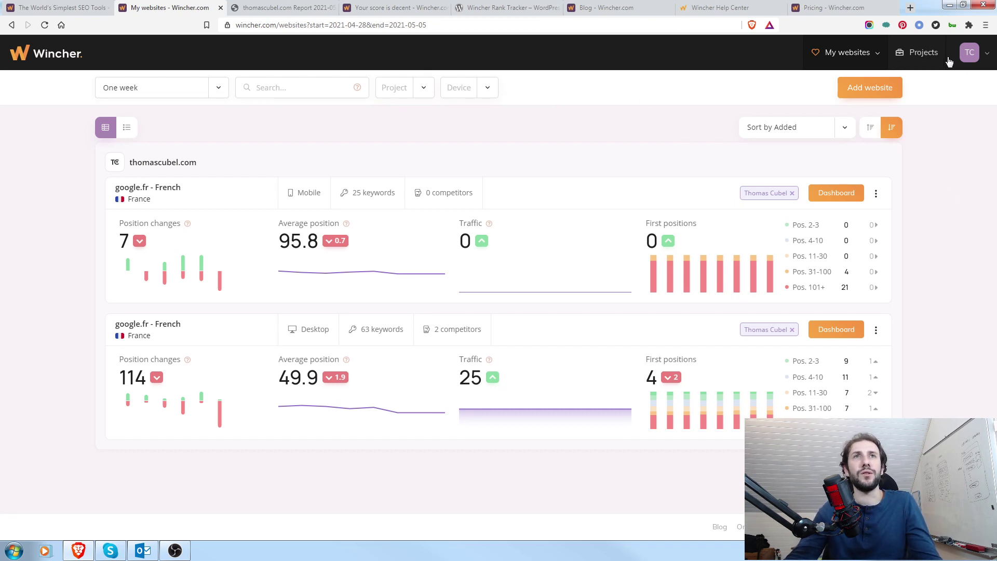
left_click(878, 54)
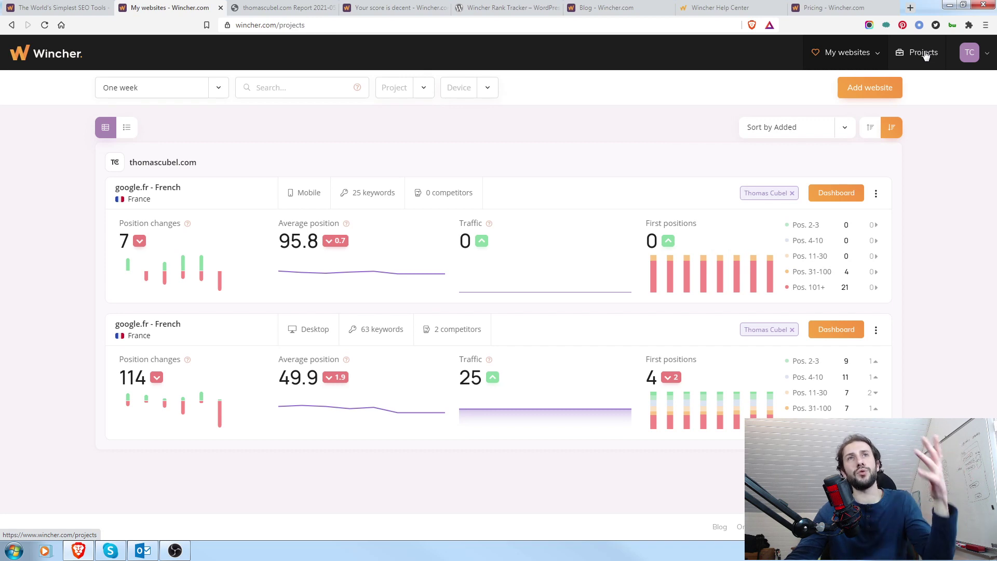
left_click(925, 55)
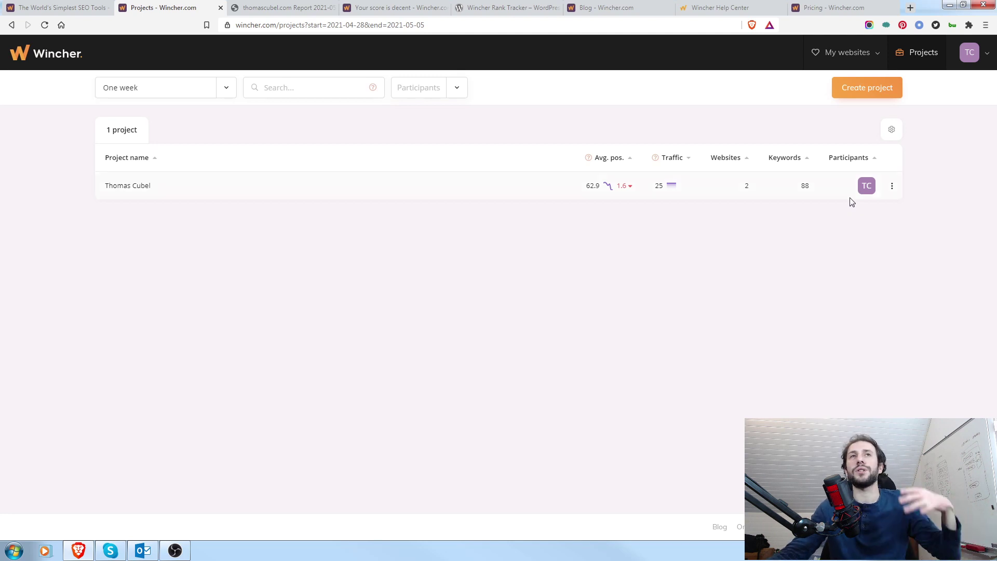
mouse_move(870, 54)
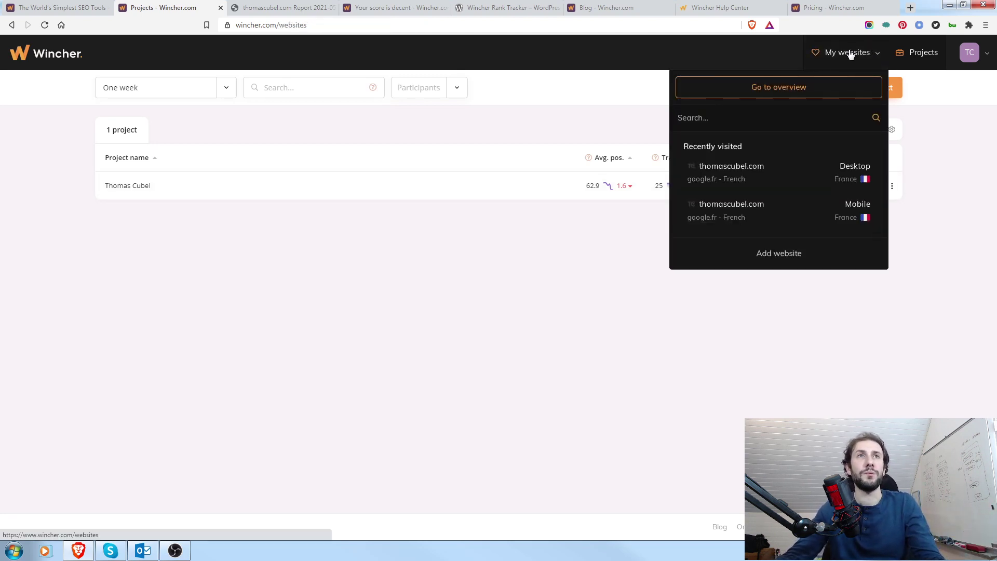
left_click(805, 93)
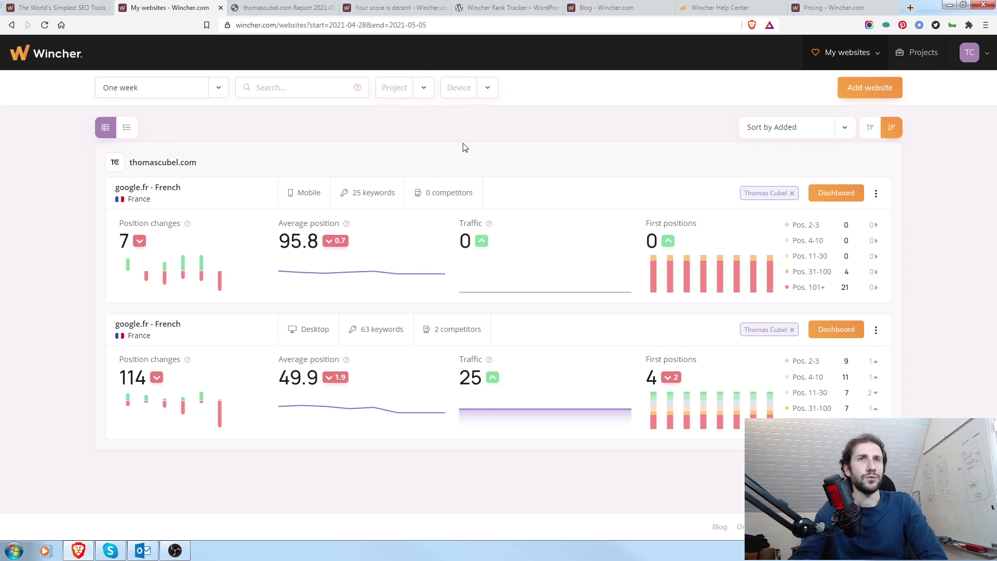
- Inspect the date range, search, project and device filters of the websites overview without applying any
left_click(219, 87)
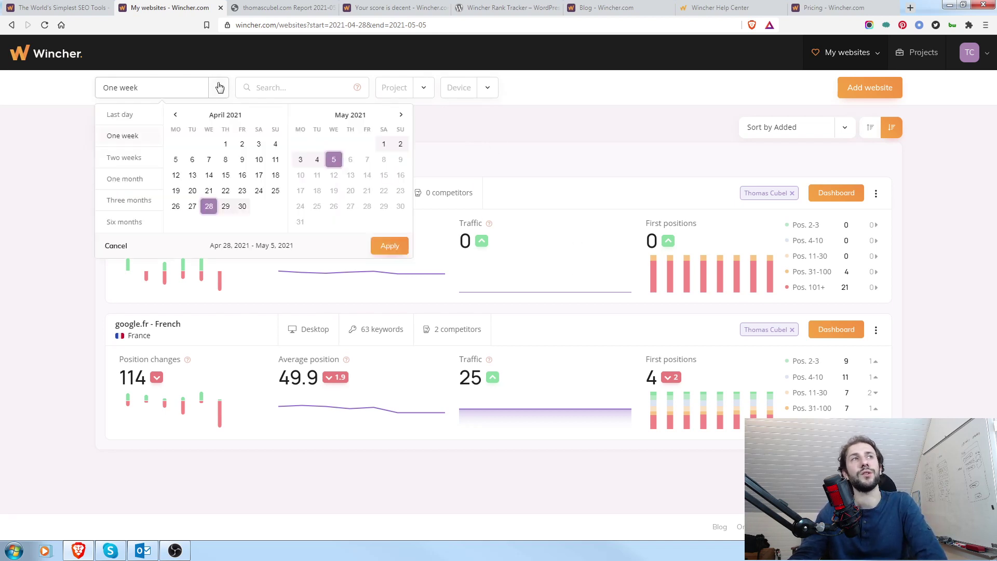
left_click(311, 85)
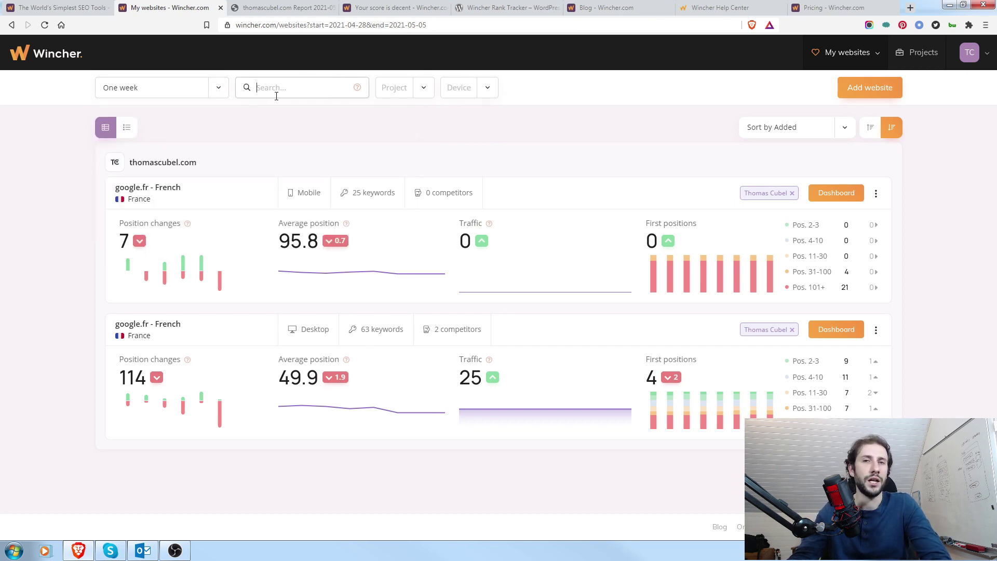
left_click(425, 89)
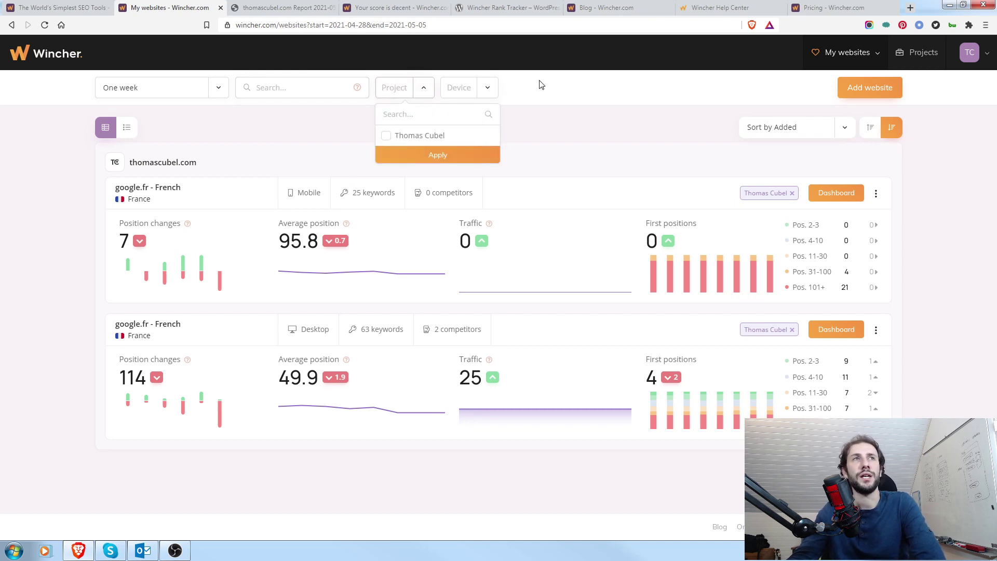
left_click(486, 88)
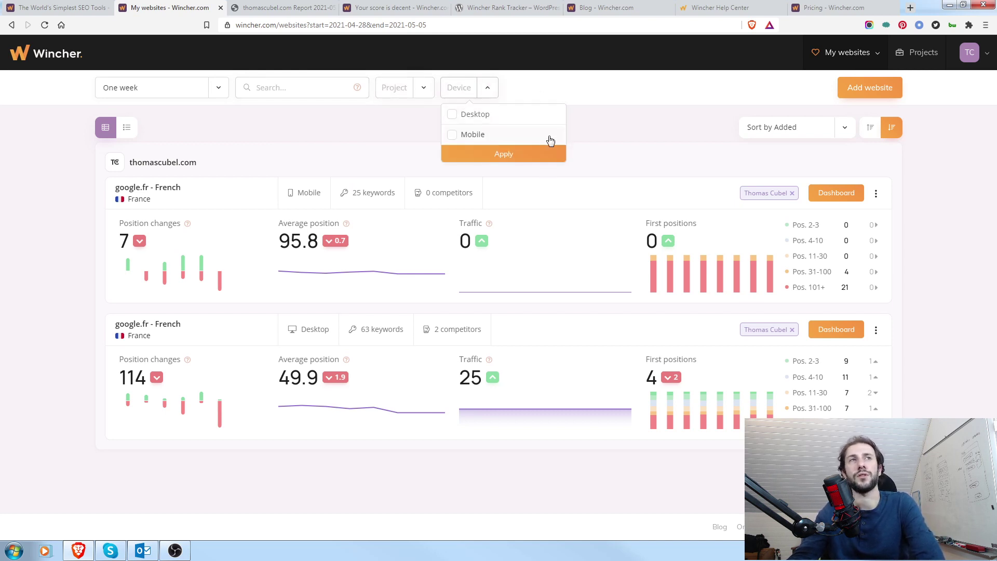
left_click(523, 164)
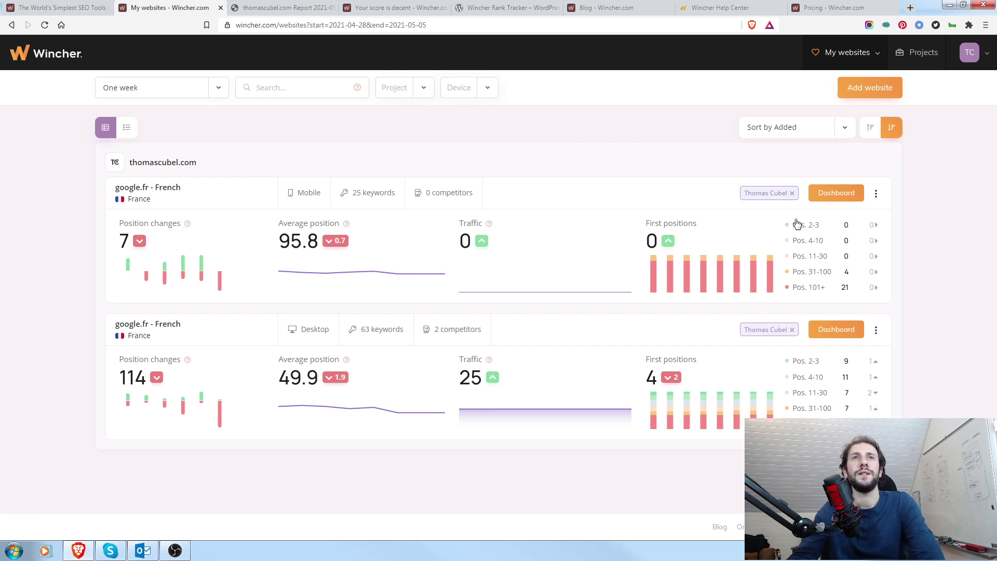
- Inspect the search engine, location and project options of the form for adding a website, and close it without adding one
left_click(893, 98)
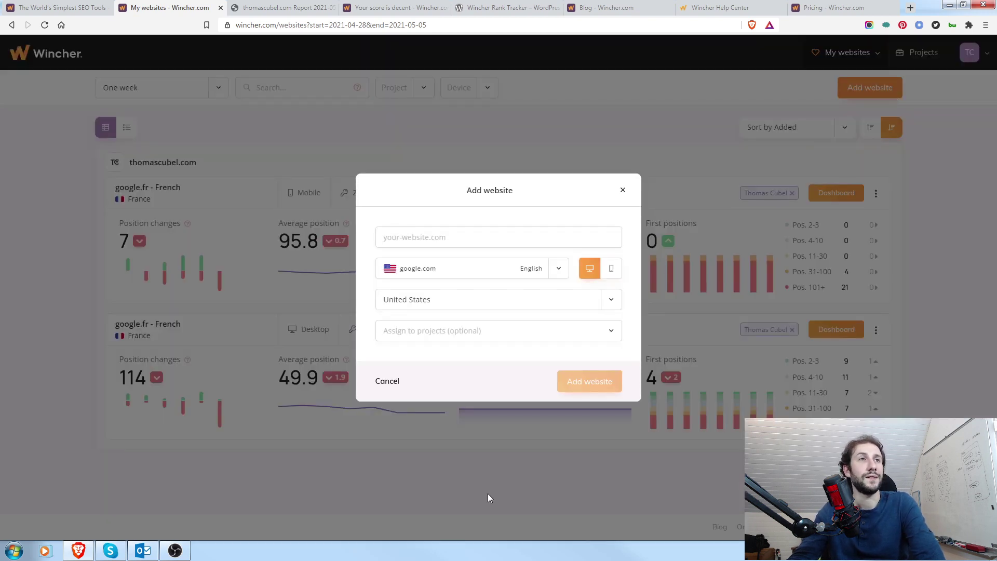
left_click(479, 236)
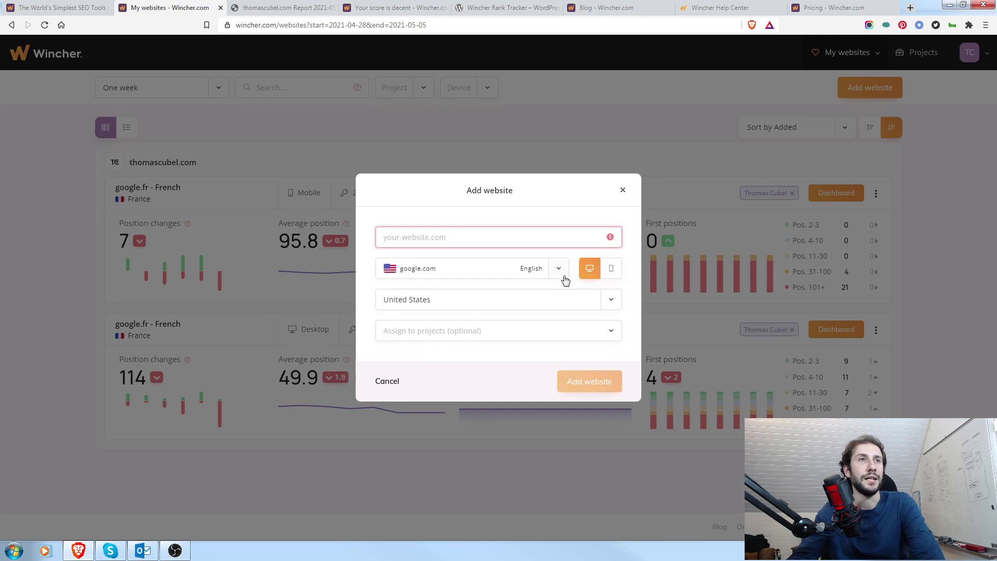
left_click(556, 270)
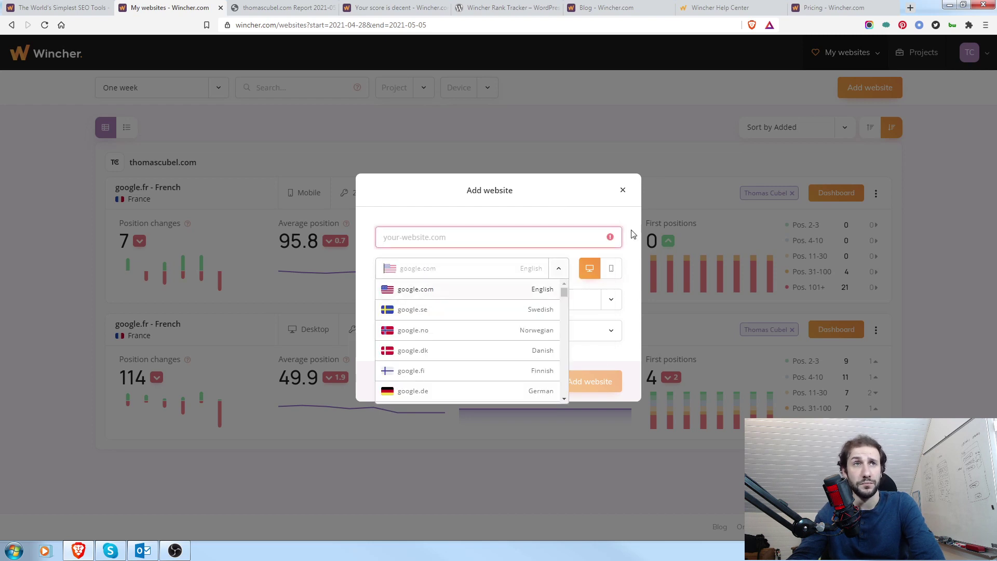
left_click(634, 250)
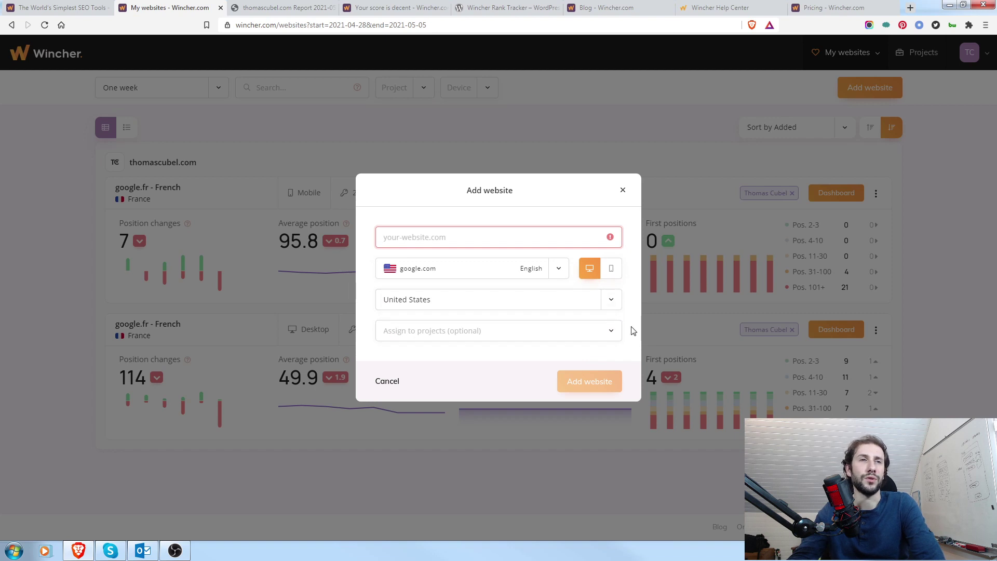
left_click(609, 300)
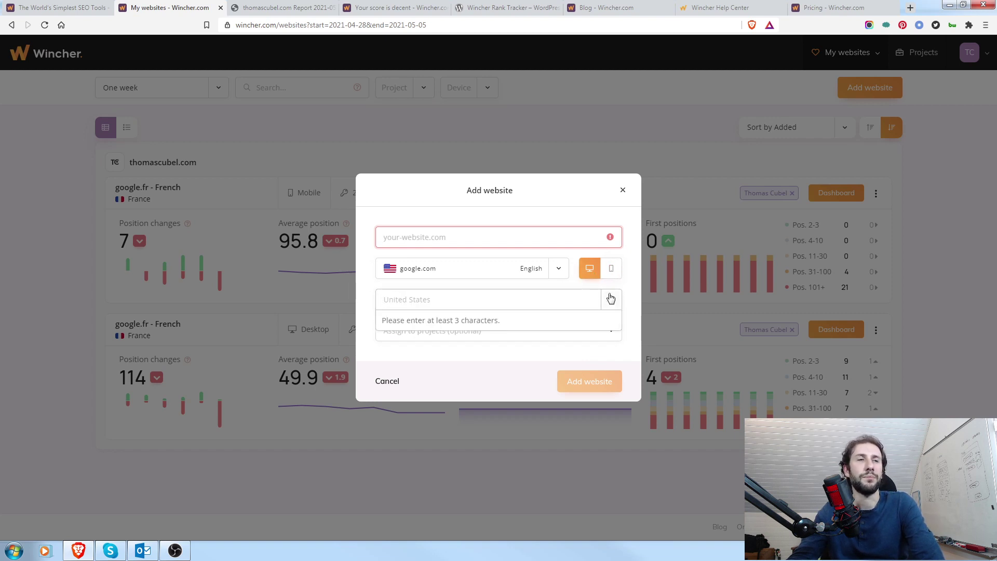
left_click(631, 281)
left_click(613, 333)
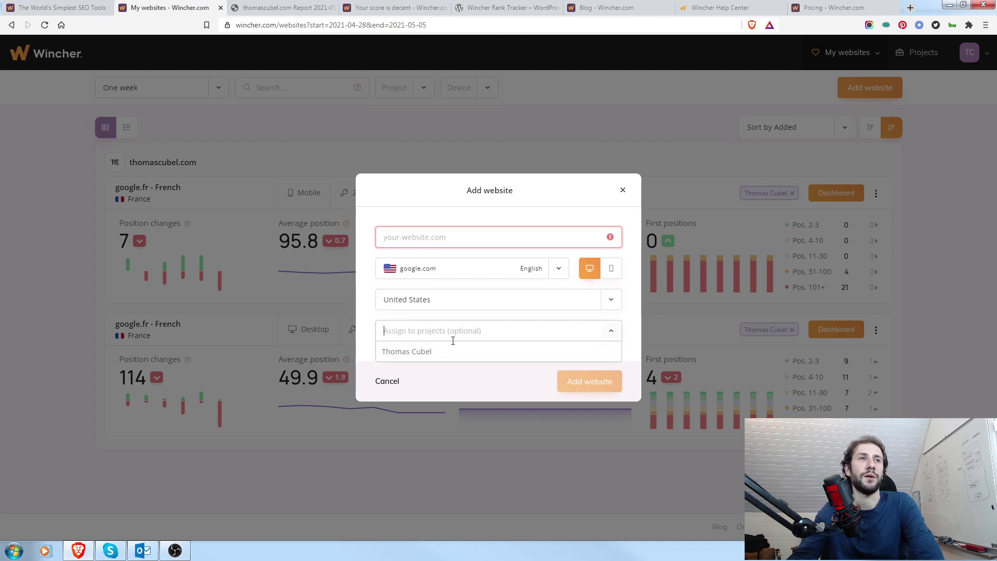
left_click(622, 190)
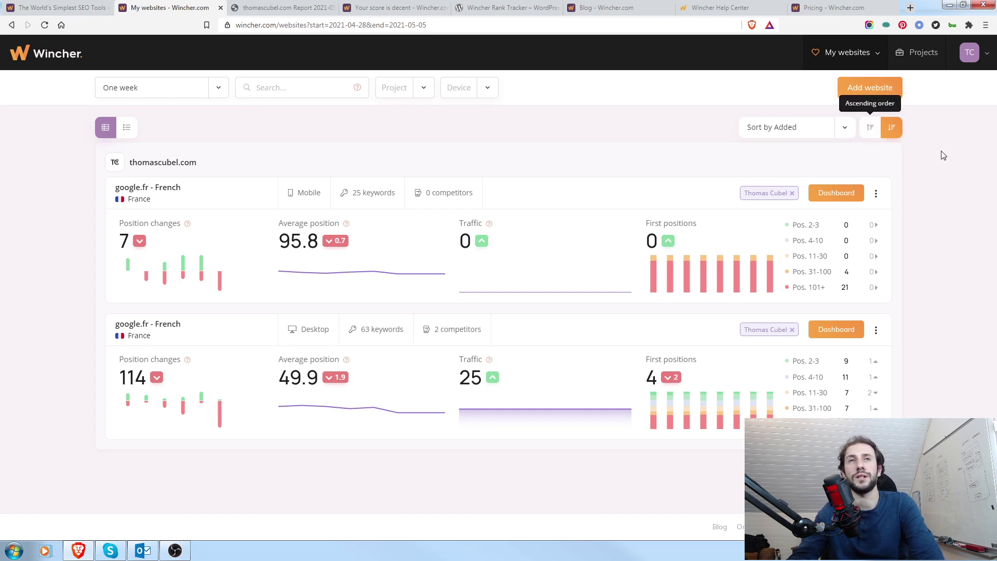
- Look through the sorting criteria available for the websites overview without changing the sort order
left_click(843, 130)
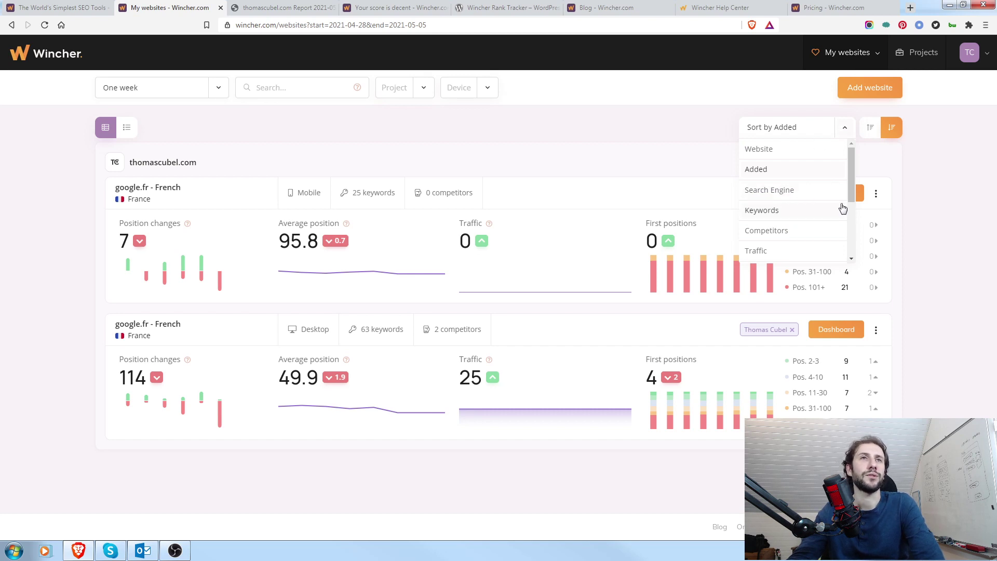
left_click_drag(851, 169, 855, 214)
left_click(933, 159)
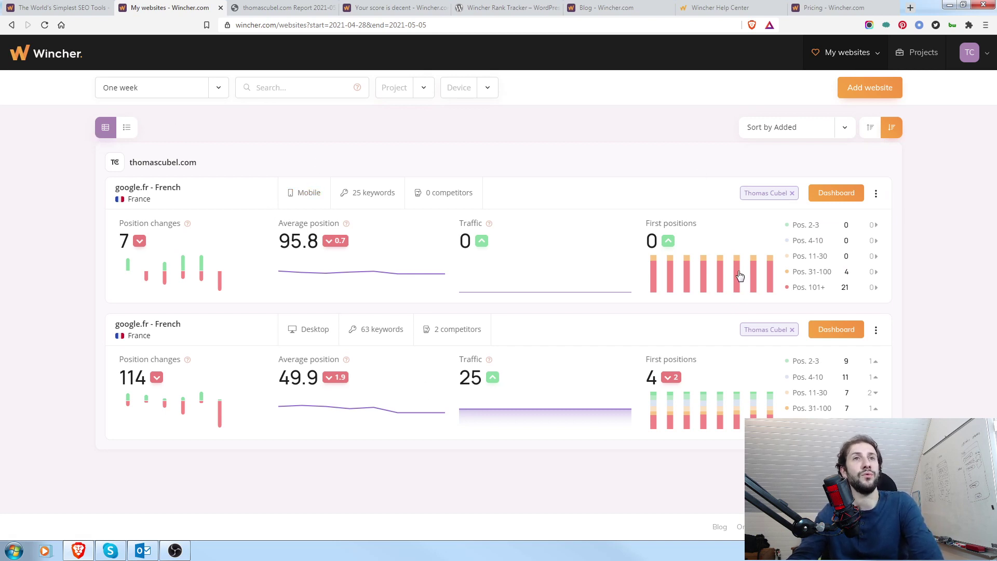
- View the websites overview as a compact list, check its column settings without changing them, and return to the detailed card view
left_click(131, 127)
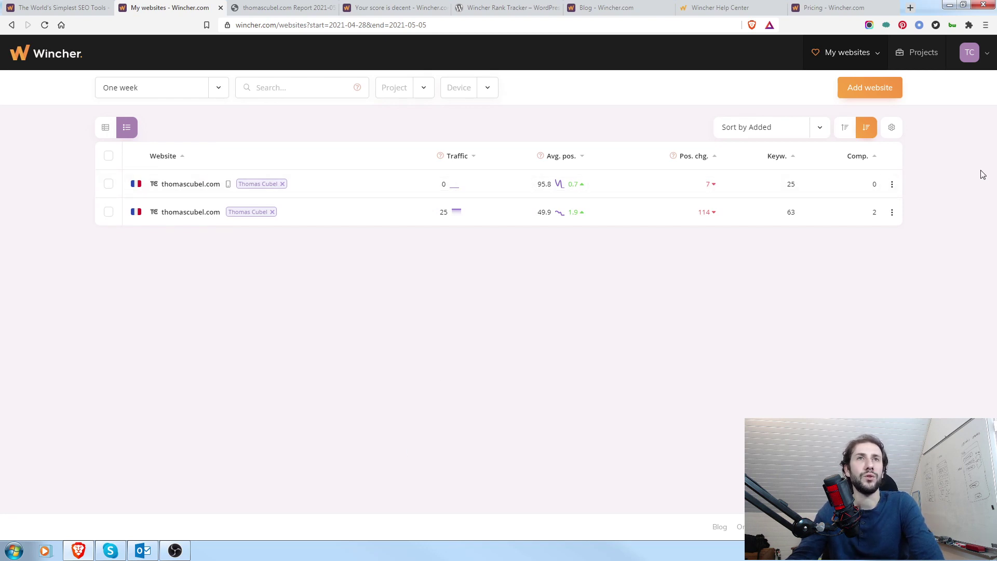
left_click(894, 127)
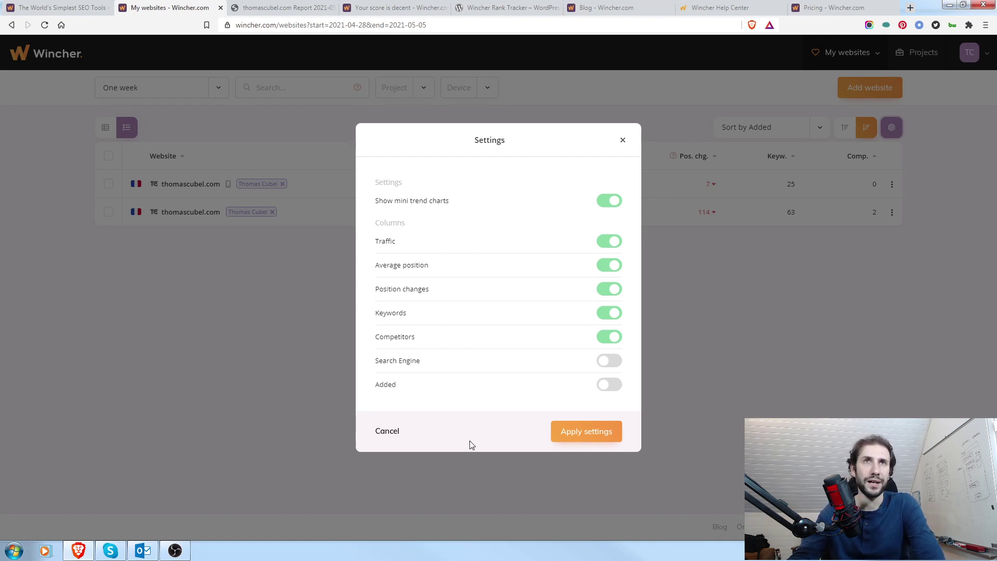
left_click(623, 142)
left_click(104, 127)
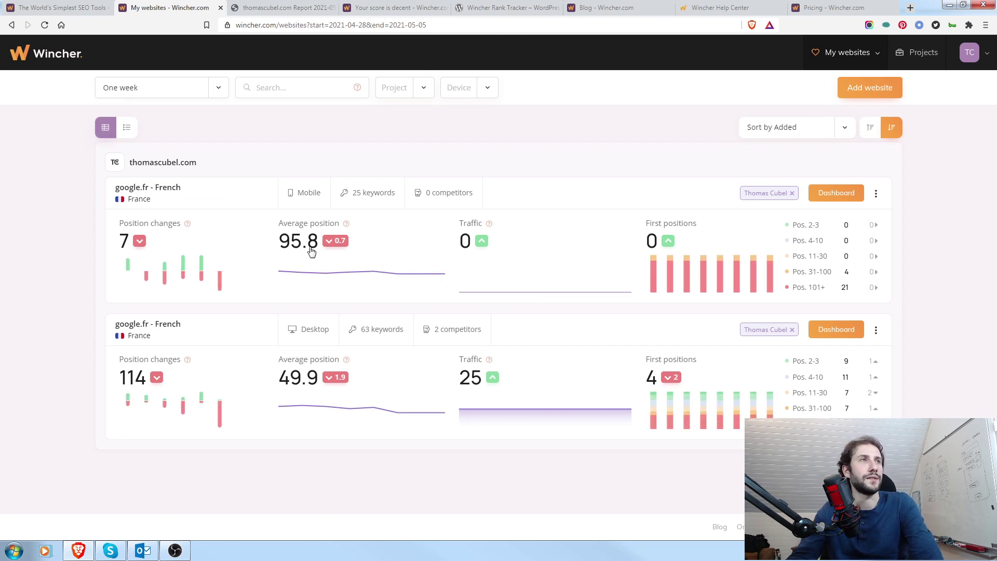
- Open the keyword dashboard of the desktop google.fr - French website entry
left_click_drag(130, 164, 212, 163)
left_click(15, 188)
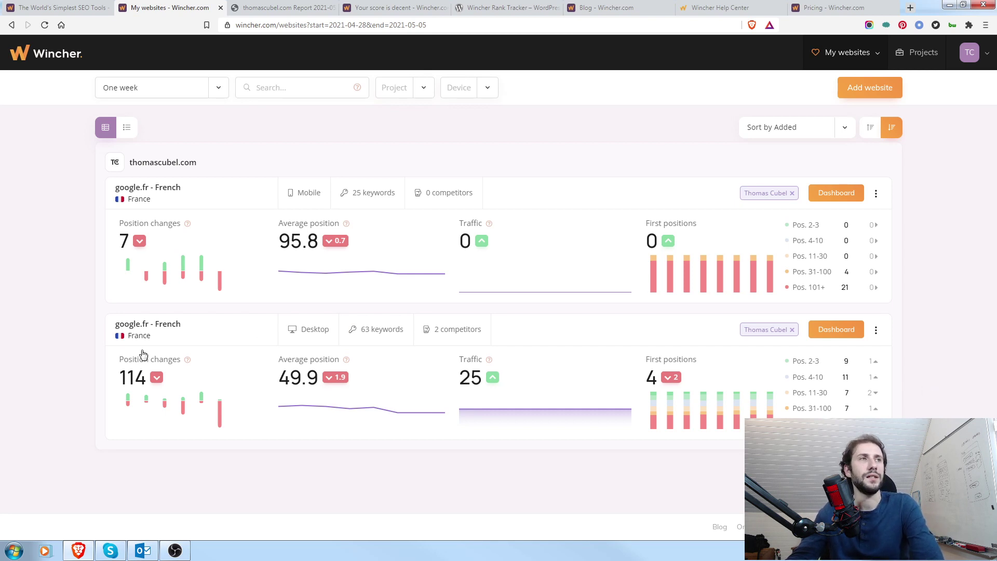
left_click(158, 325)
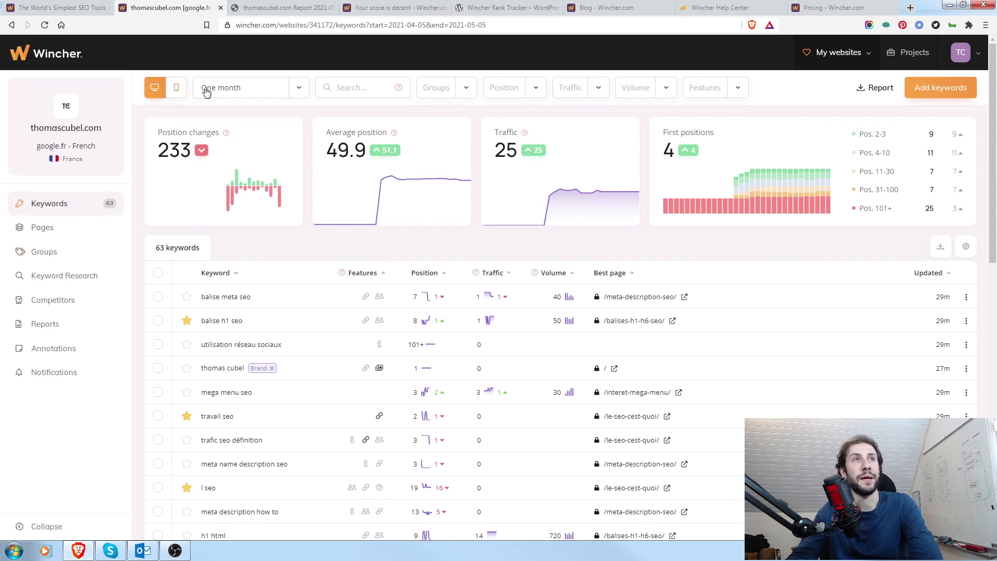
- Inspect the volume, traffic and features filters of the keyword dashboard without applying any
left_click(670, 92)
left_click(670, 92)
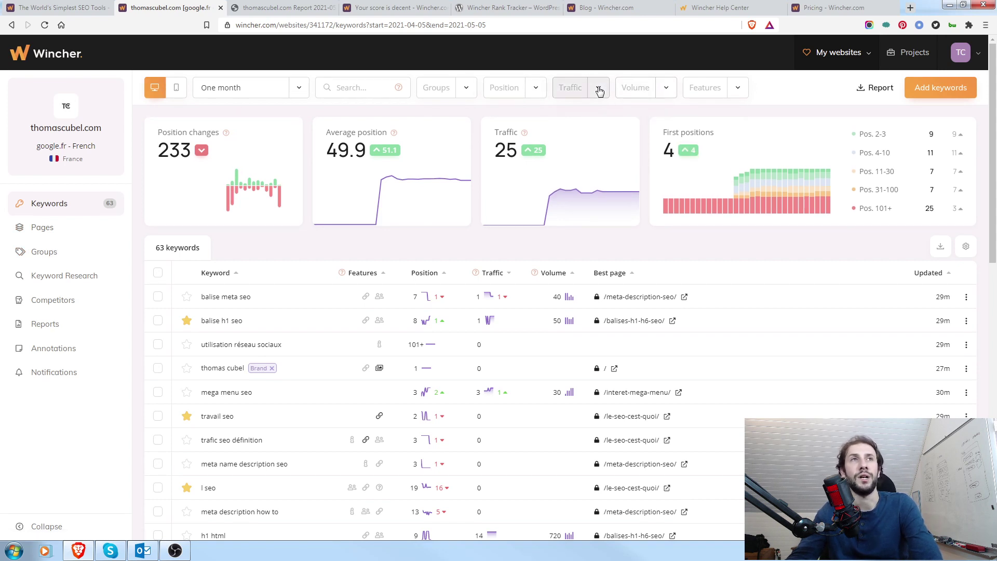
left_click(599, 91)
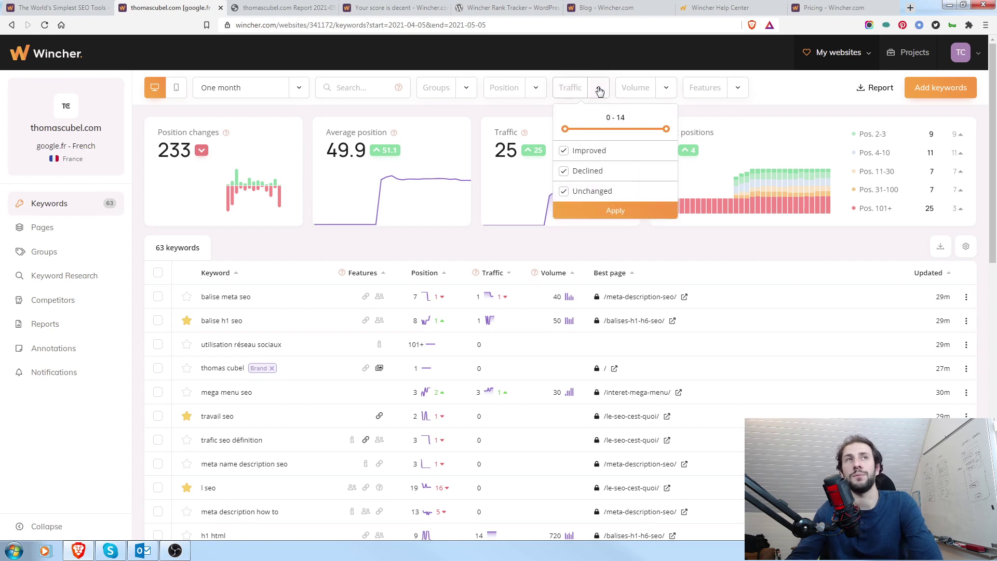
left_click(792, 90)
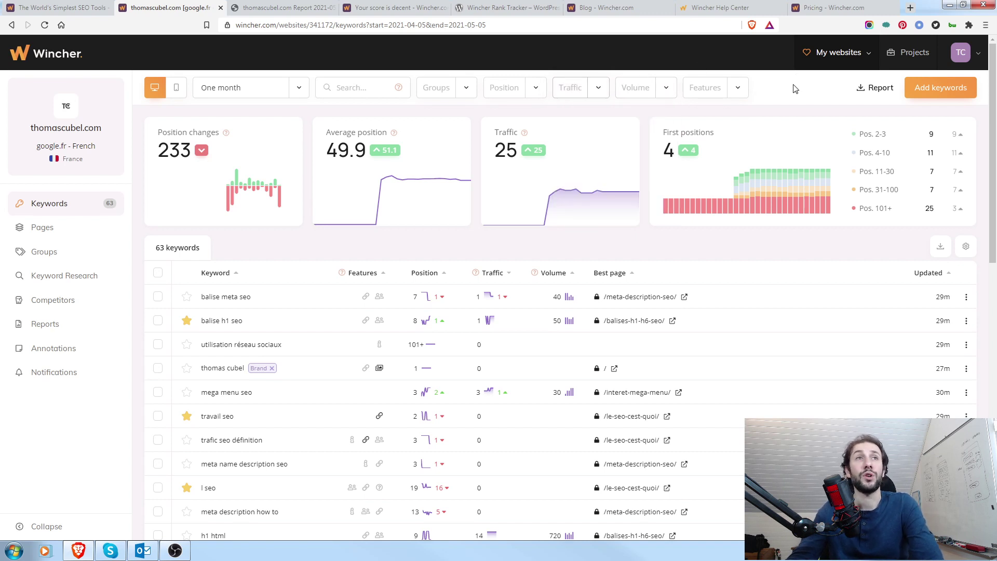
left_click(739, 91)
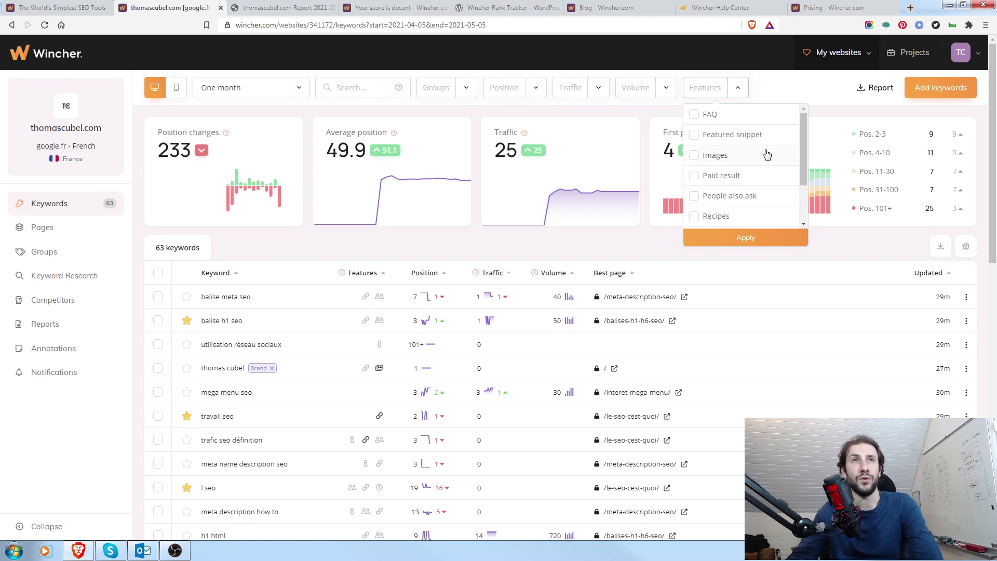
scroll(803, 163, "down", 3)
left_click_drag(804, 180, 803, 120)
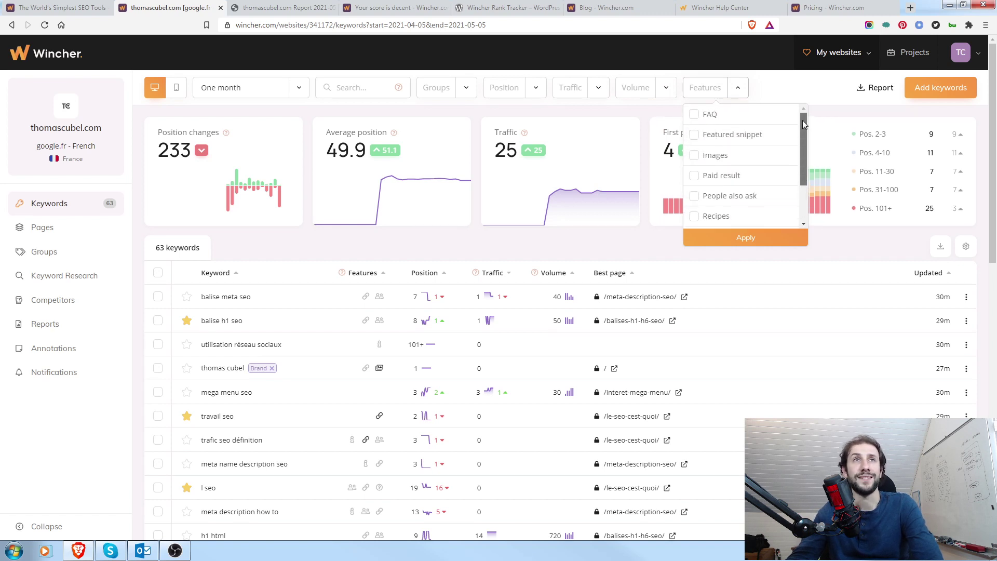
left_click(795, 91)
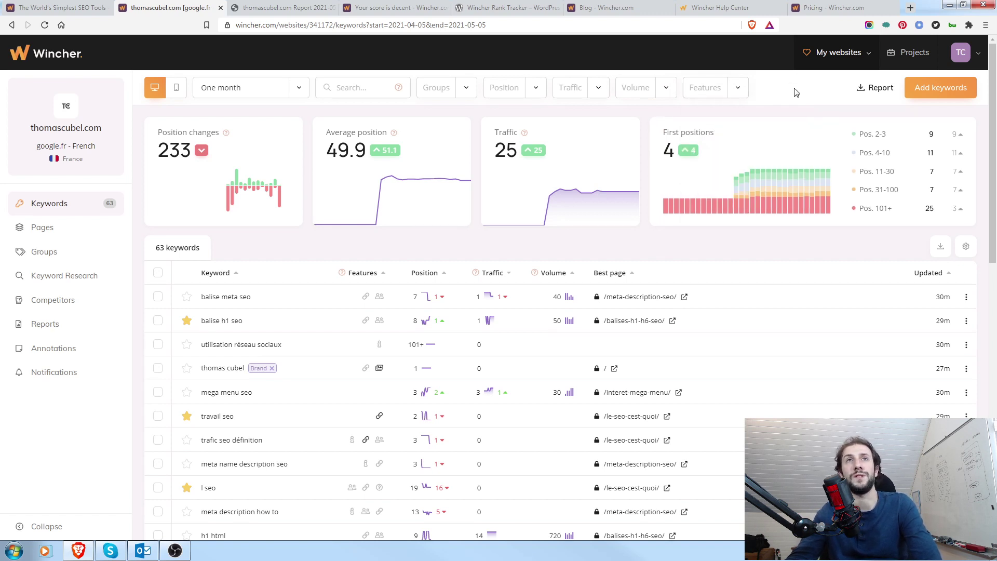
left_click(869, 91)
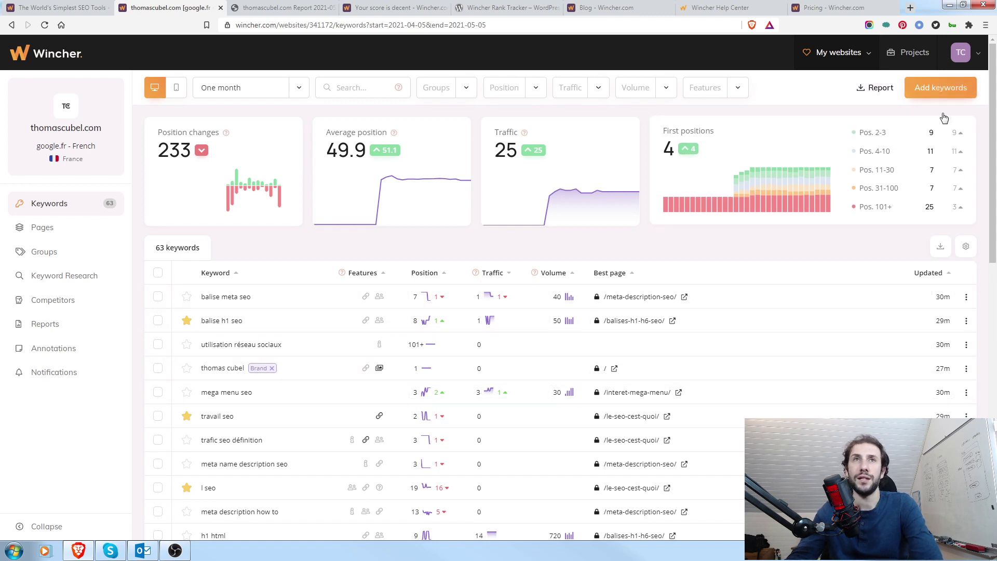
- Open the form for adding keywords and browse the keyword suggestions for the seed word "seo"
left_click(940, 89)
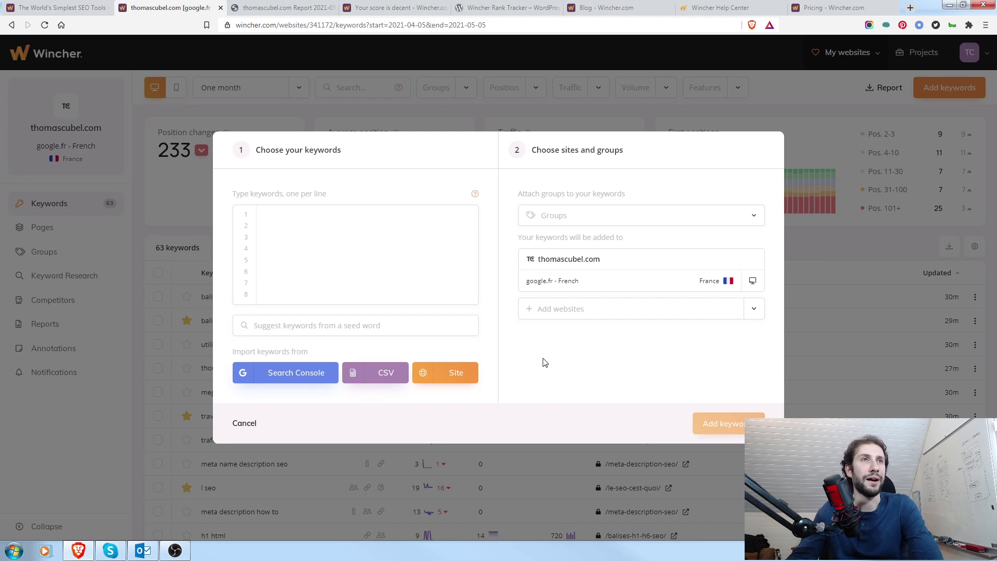
left_click(276, 244)
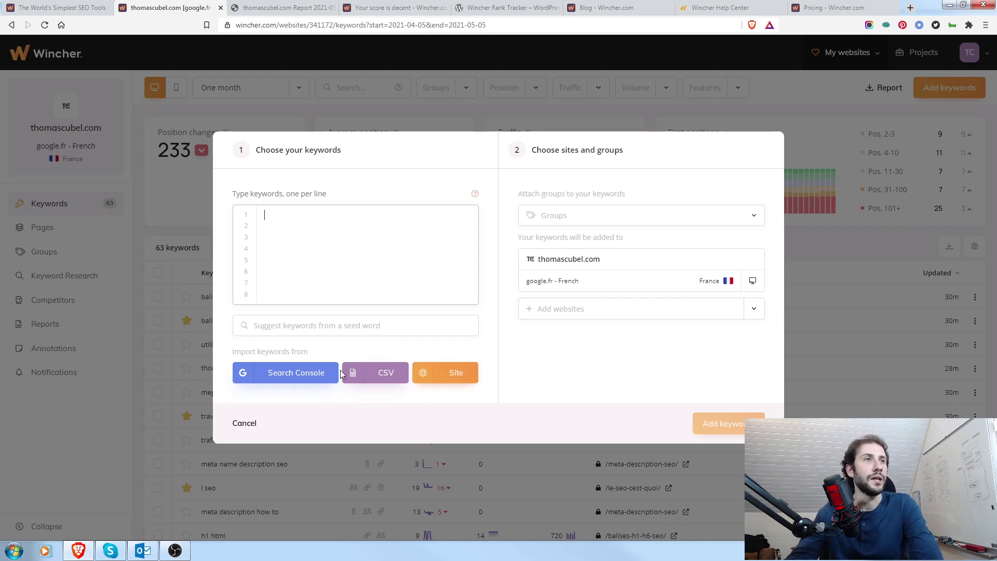
left_click(383, 322)
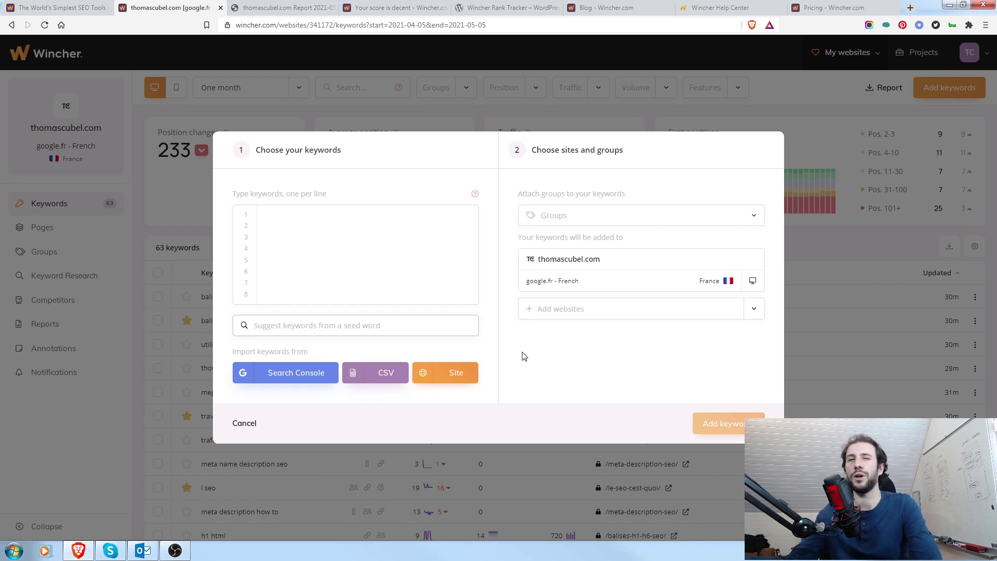
left_click(428, 326)
type("seo")
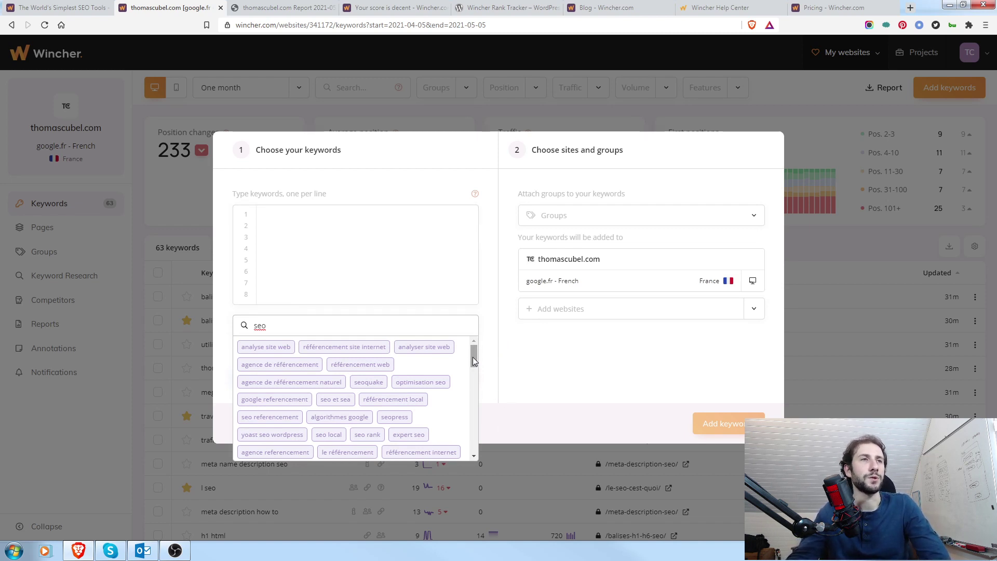
left_click_drag(473, 354, 461, 448)
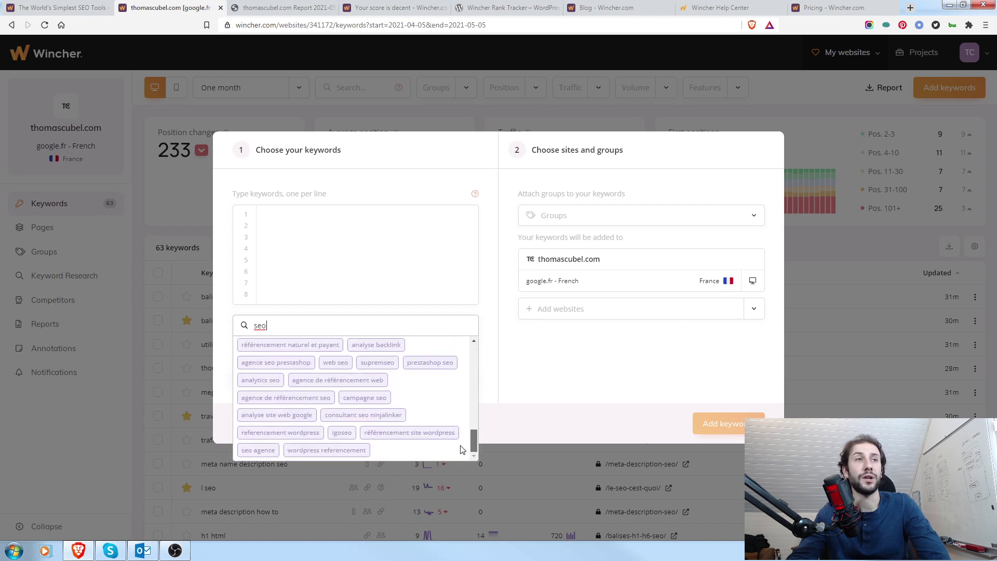
scroll(456, 405, "up", 10)
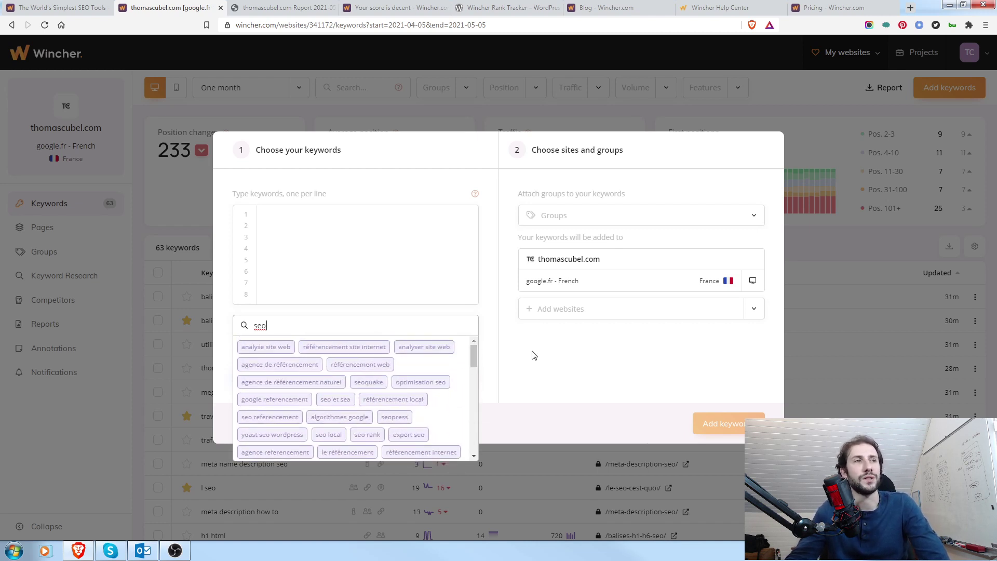
left_click(518, 341)
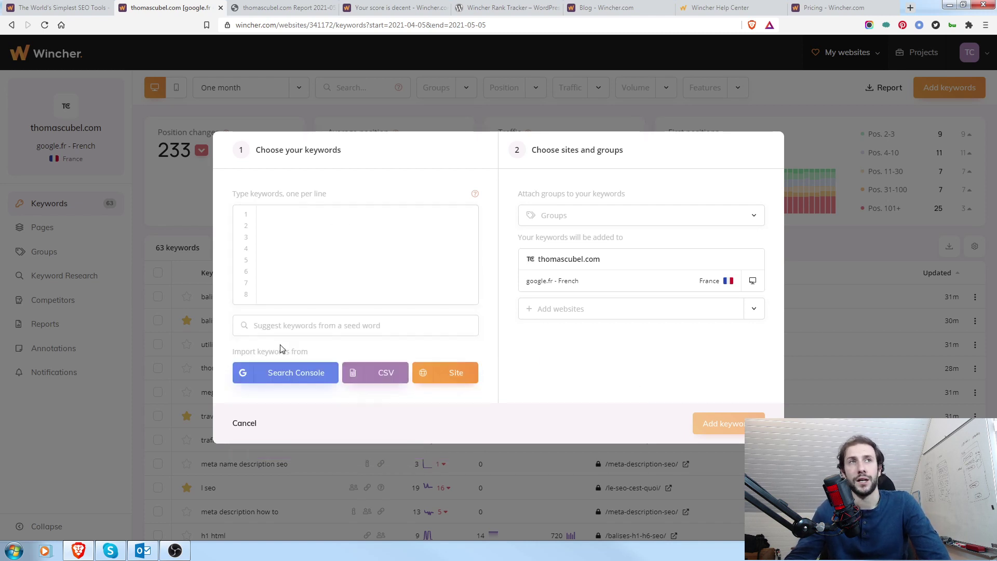
- Check the groups that can be attached to new keywords and cancel the form without adding any
left_click(753, 216)
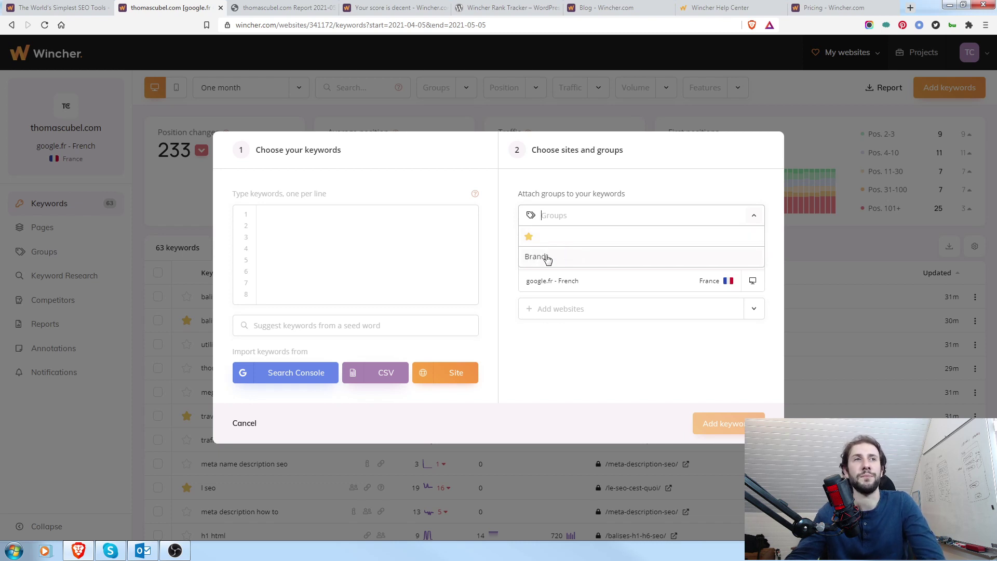
left_click(753, 215)
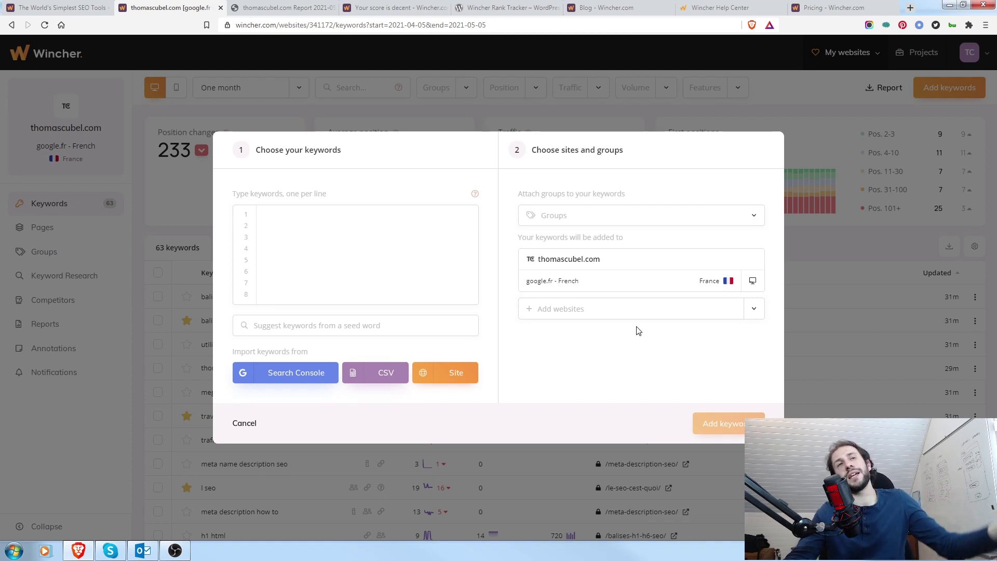
left_click(252, 428)
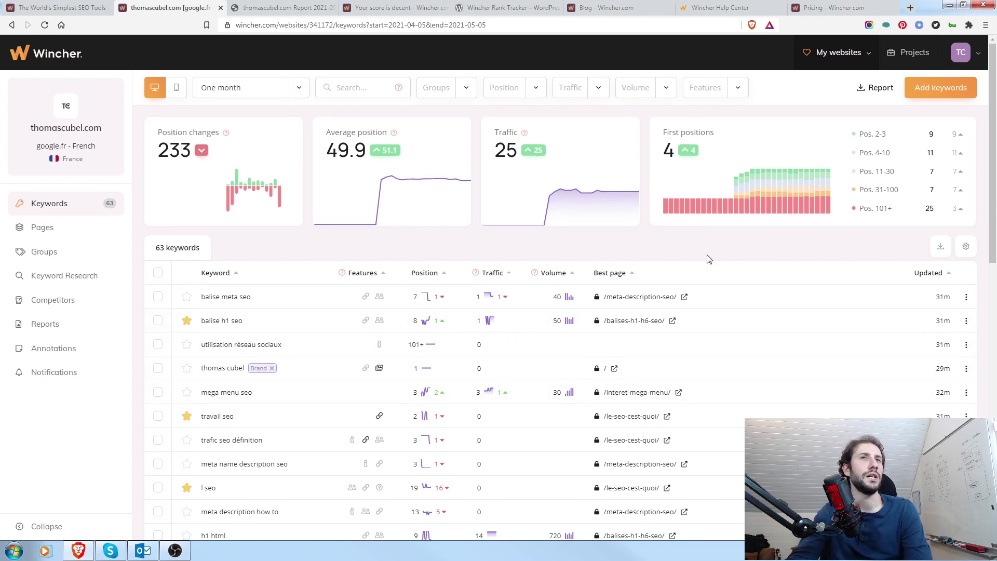
- Look over the tracked keywords table and examine the search feature icons shown for individual keywords
scroll(727, 244, "down", 1)
scroll(727, 244, "down", 5)
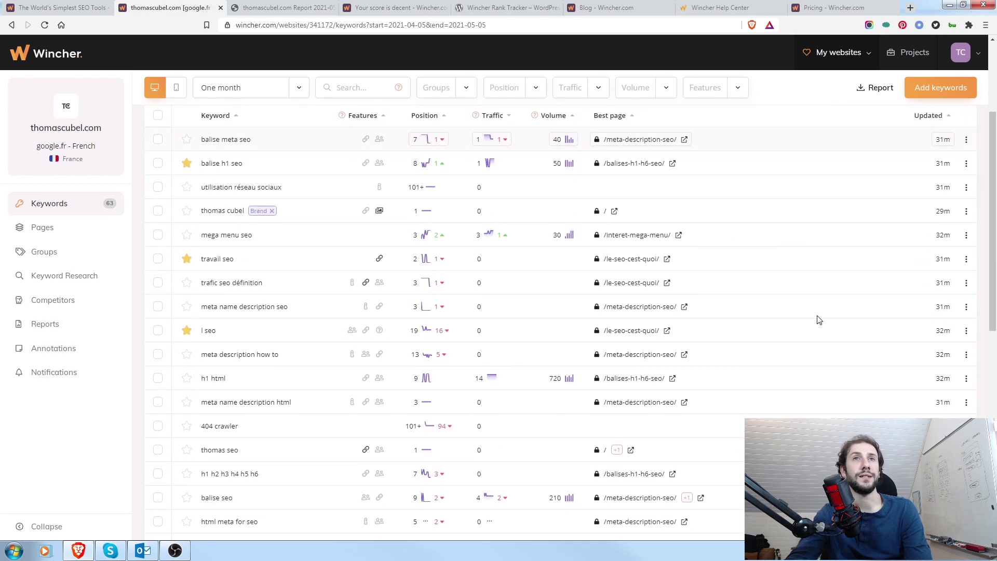
scroll(803, 307, "up", 2)
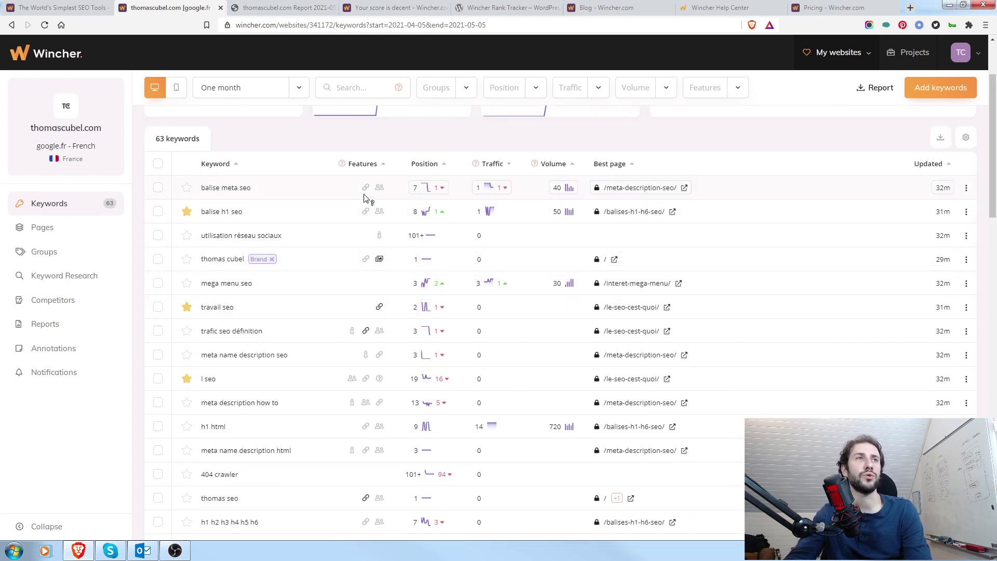
mouse_move(369, 193)
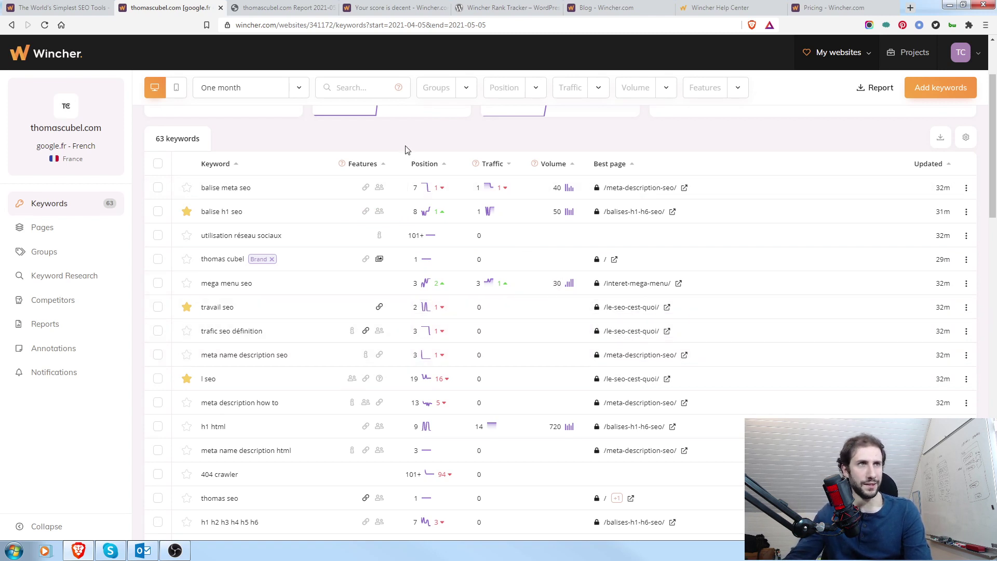
mouse_move(380, 261)
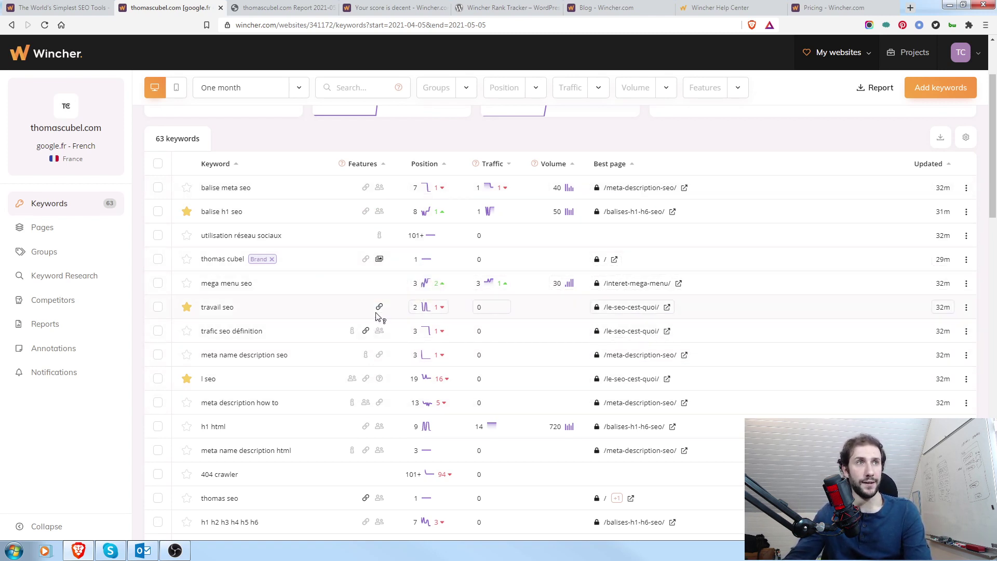
- Show the CPC column in the tracked keywords table and apply the table settings
mouse_move(382, 310)
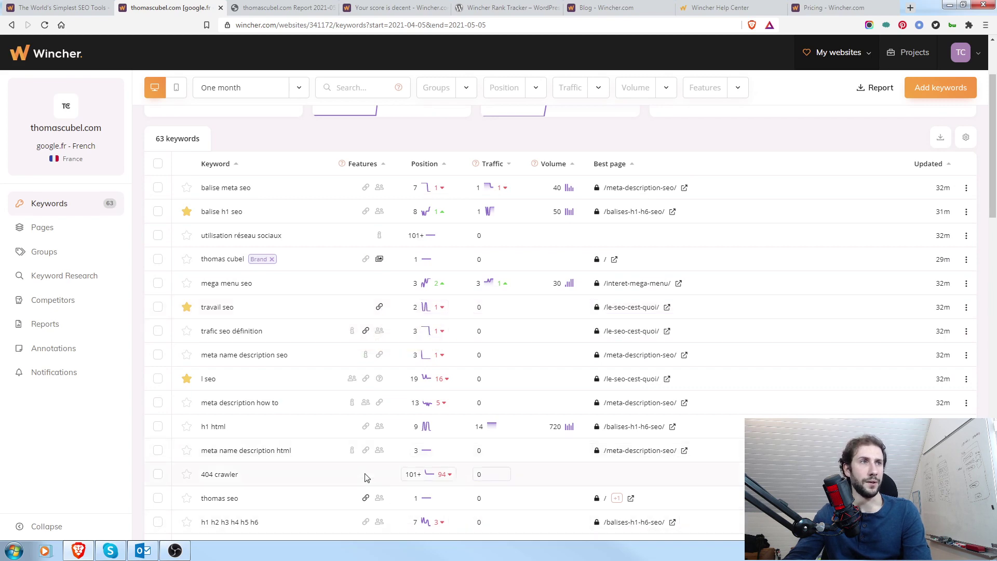
scroll(413, 497, "down", 4)
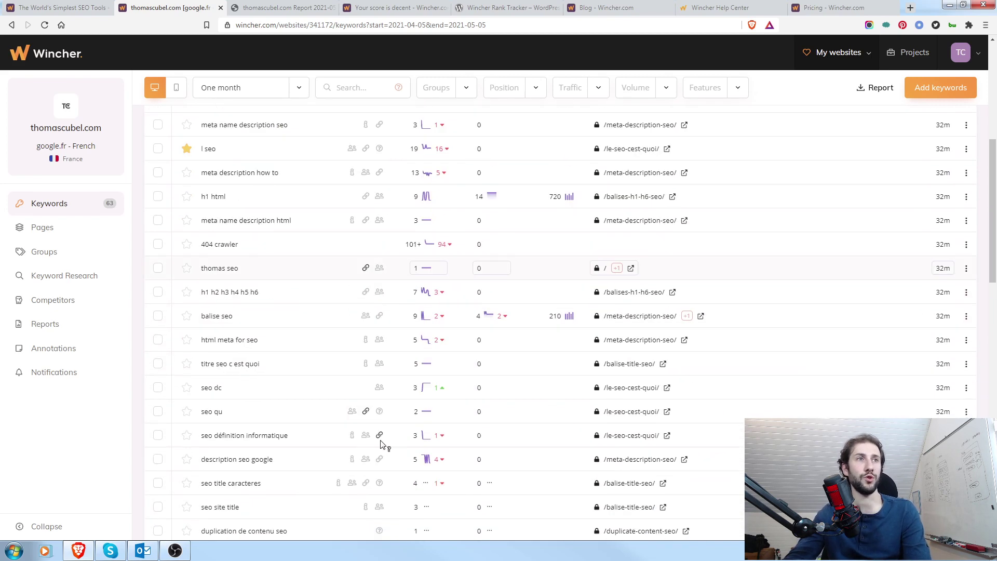
scroll(387, 337, "up", 3)
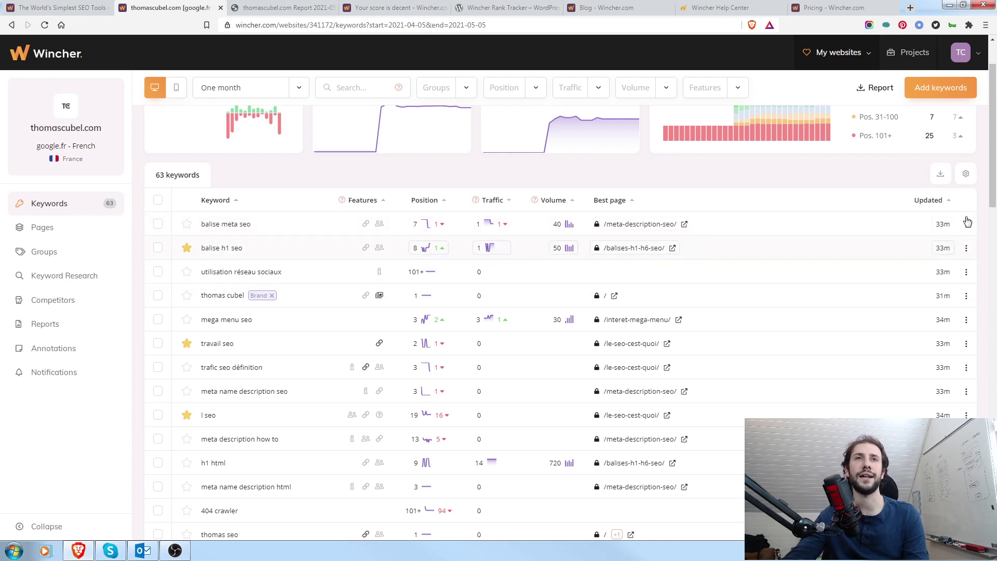
left_click(966, 175)
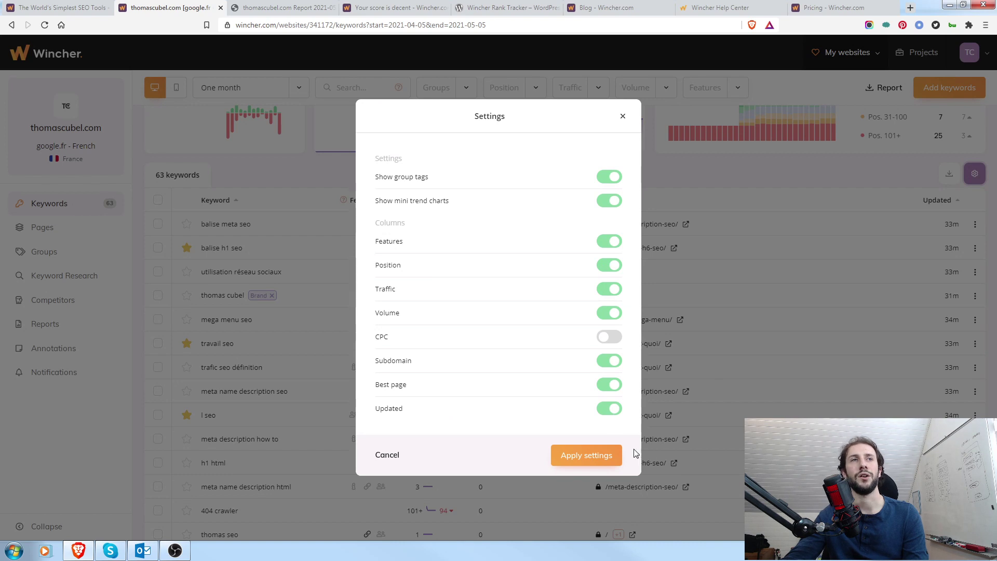
left_click(612, 337)
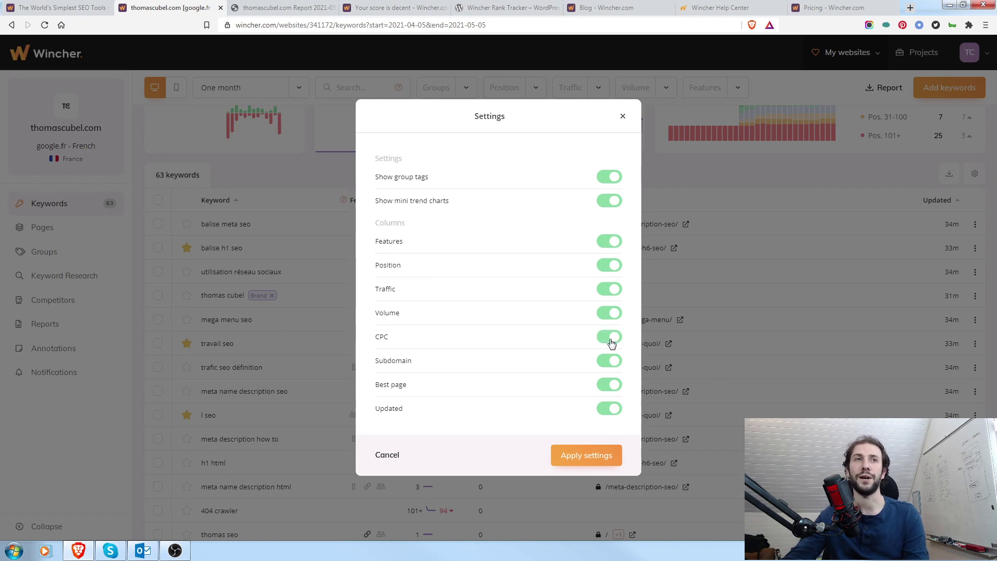
left_click(584, 459)
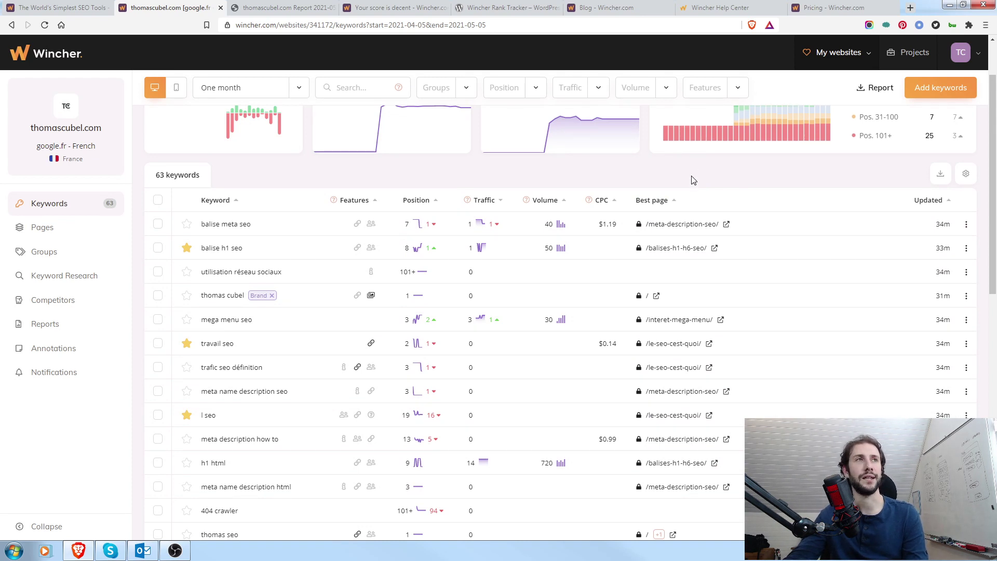
- Look over the keywords table and check the row actions available for the keyword "balise meta seo"
scroll(743, 244, "up", 3)
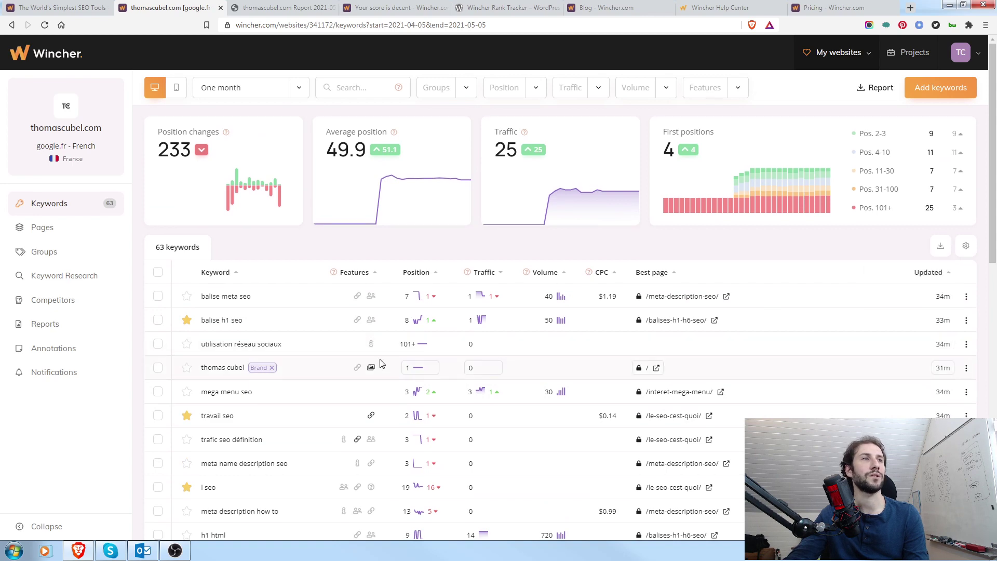
scroll(784, 285, "down", 3)
scroll(958, 199, "up", 2)
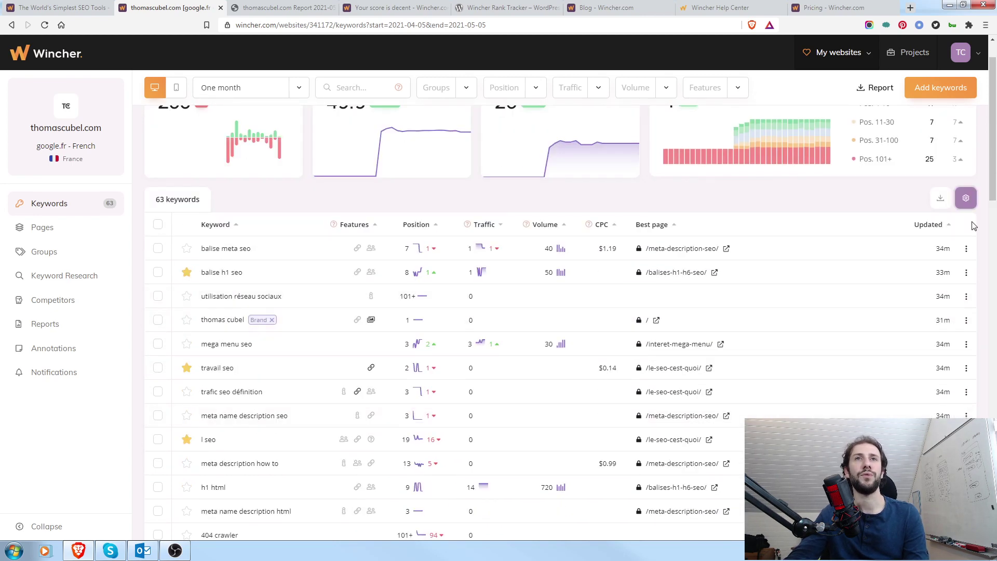
left_click(966, 250)
left_click(933, 296)
left_click(966, 249)
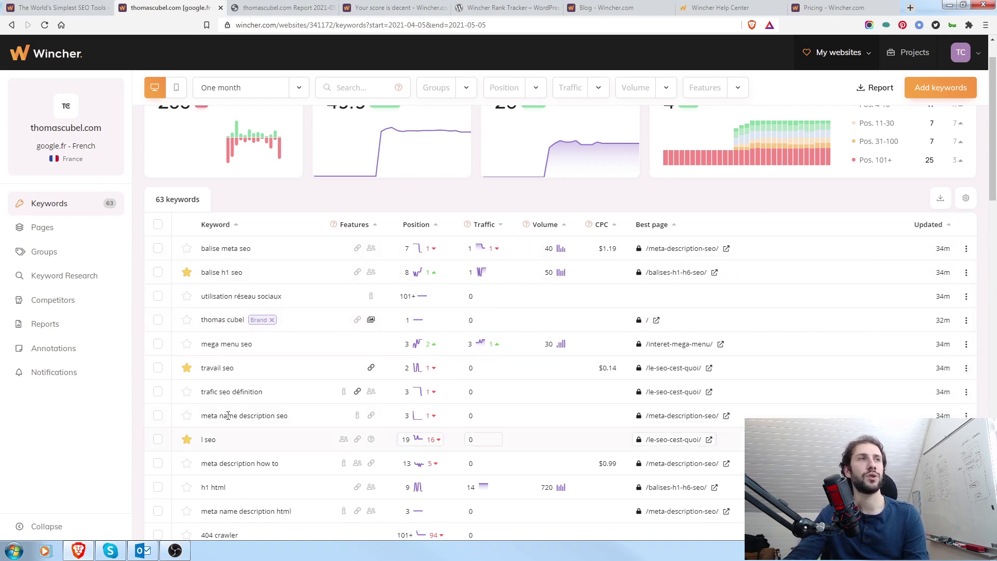
- Select the keywords "balise meta seo", "balise h1 seo" and "utilisation réseau sociaux" to check the available bulk actions
left_click(157, 248)
left_click(158, 272)
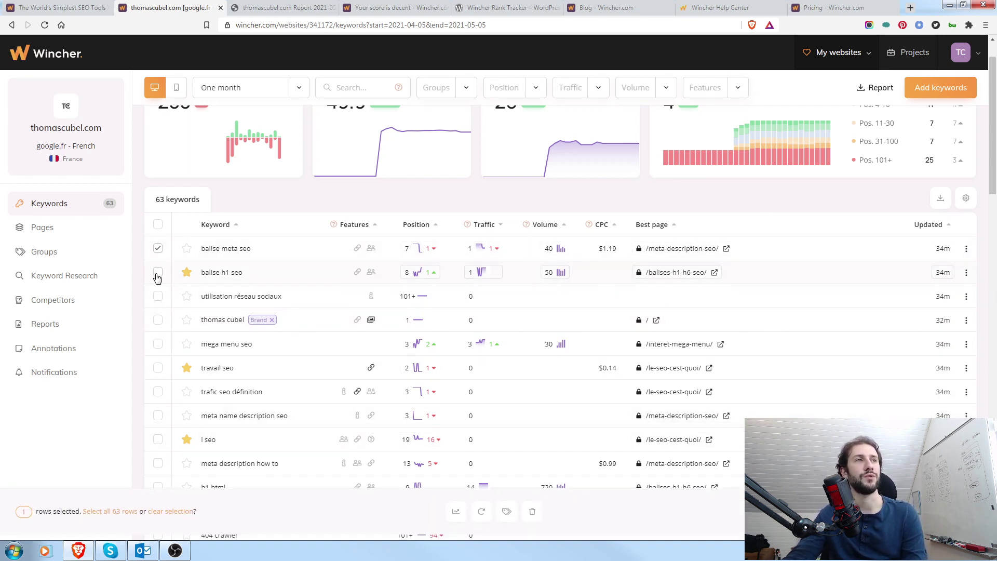
left_click(158, 296)
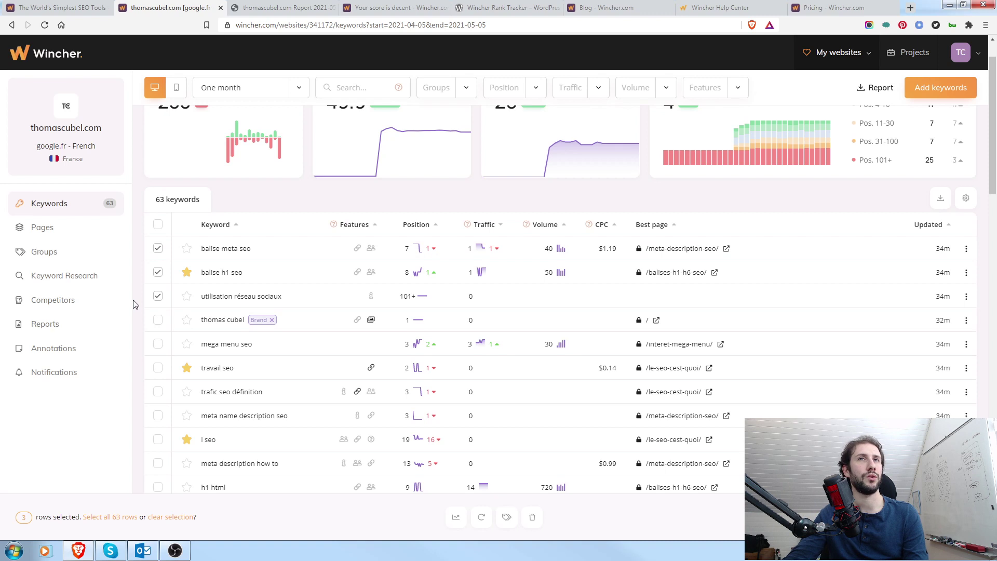
- Open the website's pages overview and examine the best keyword and score of the /meta-description-seo/ page ranking for "balise seo"
left_click(55, 229)
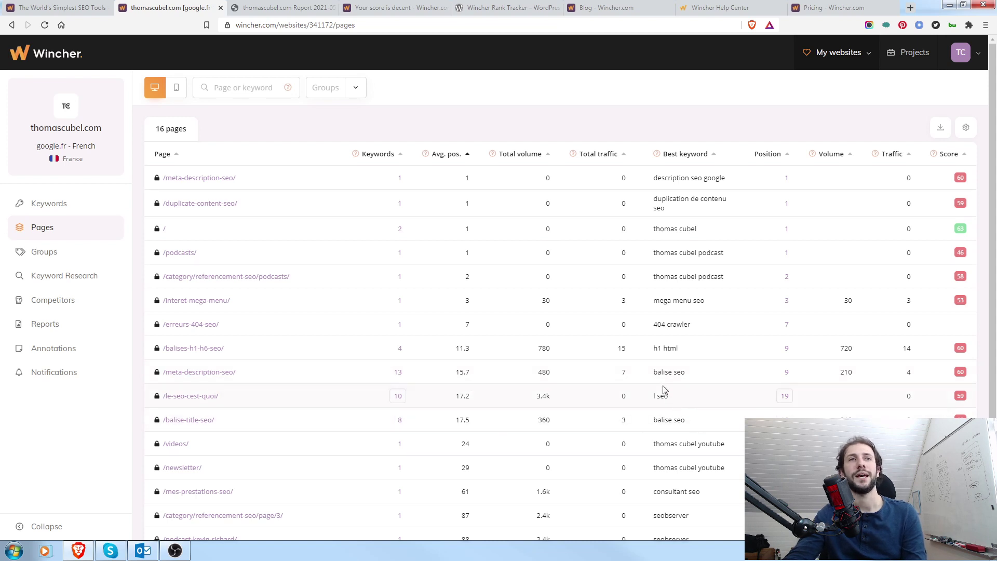
left_click_drag(687, 372, 655, 374)
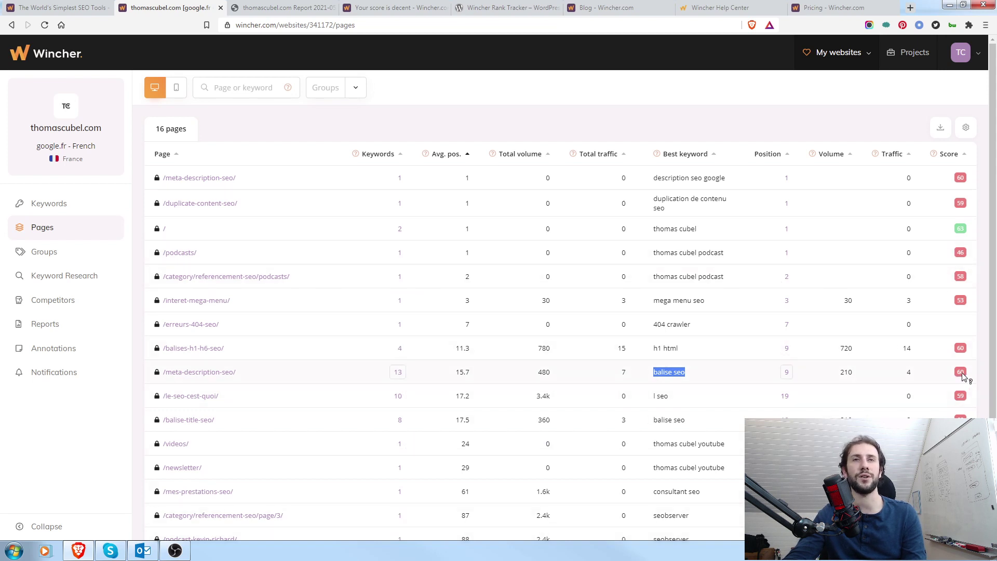
mouse_move(962, 376)
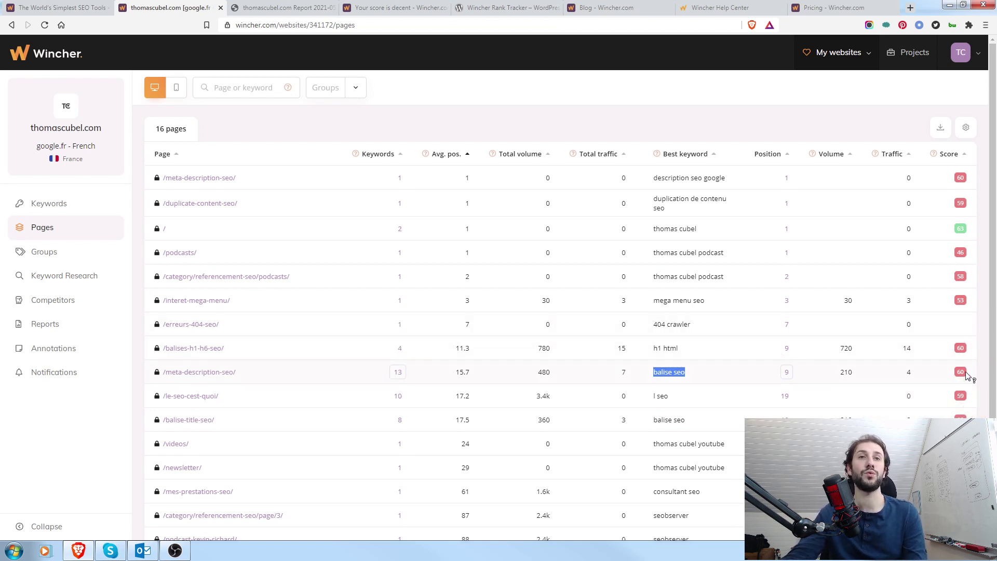
left_click(851, 123)
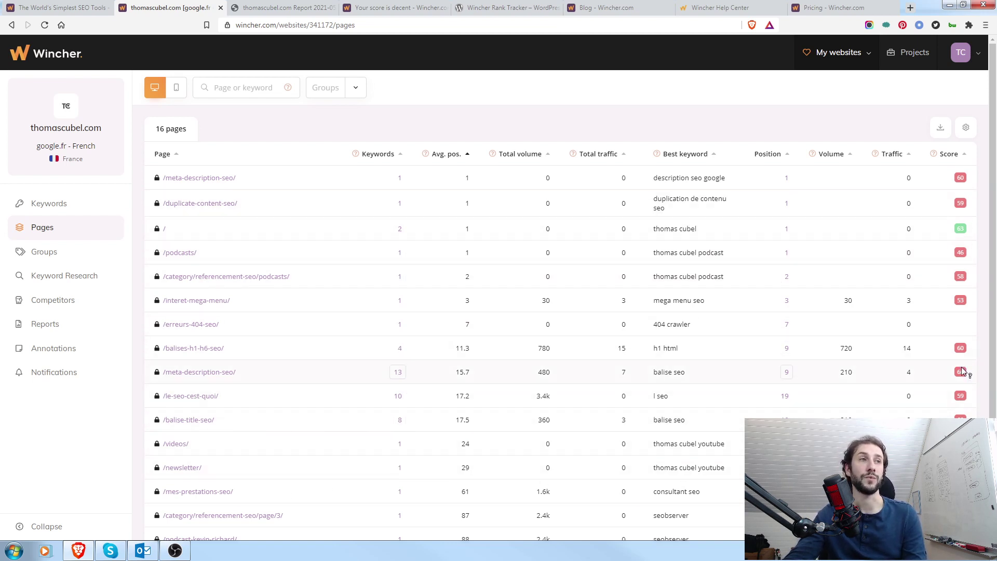
mouse_move(962, 372)
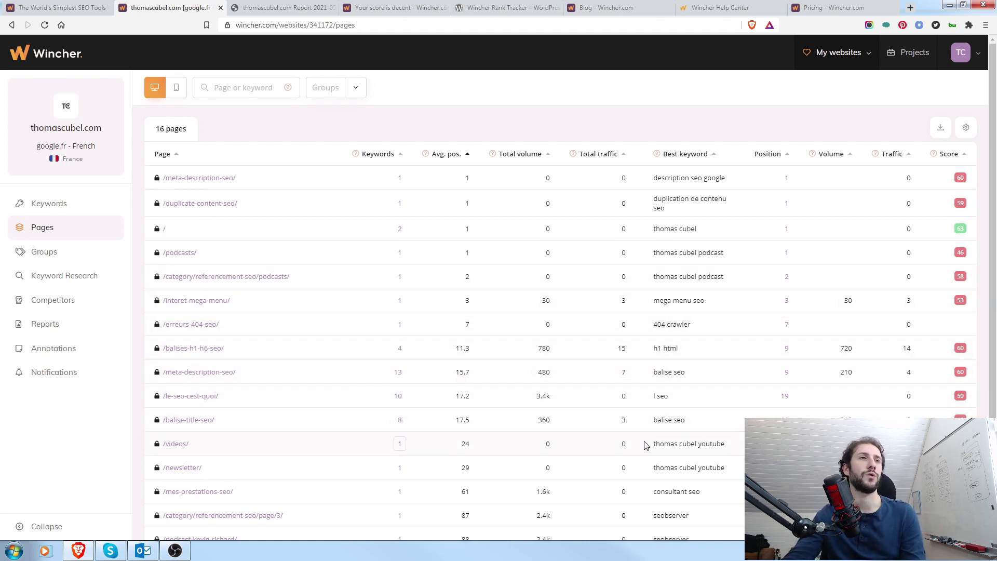
- Inspect the keyword list of the /meta-description-seo/ page and the position details of "balise seo", closing both
left_click(397, 373)
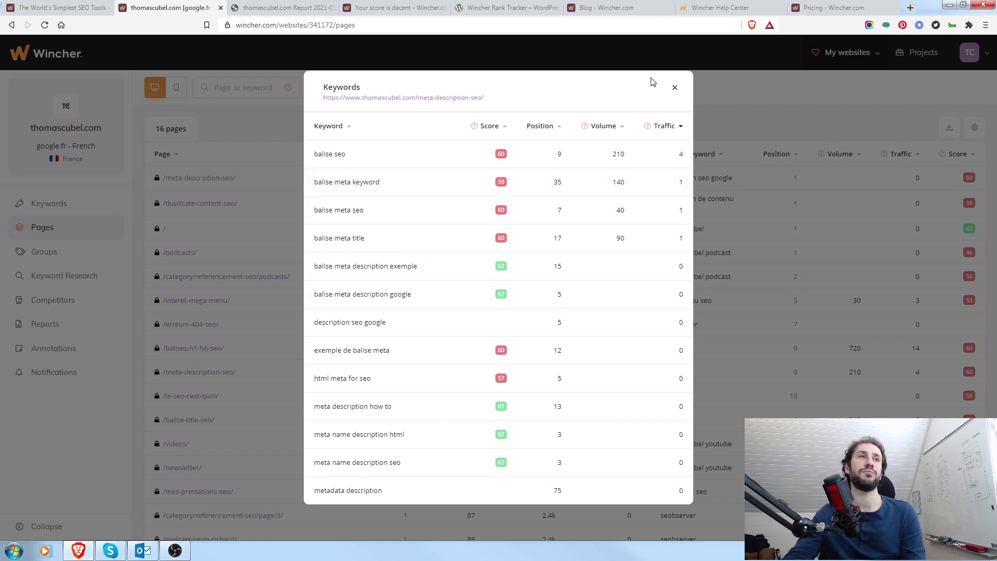
left_click(675, 87)
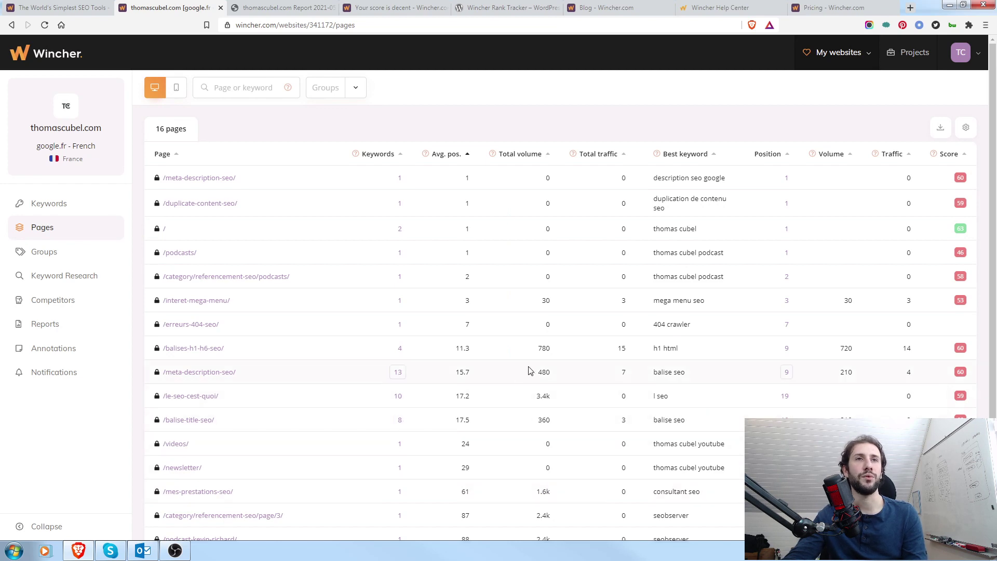
left_click(786, 372)
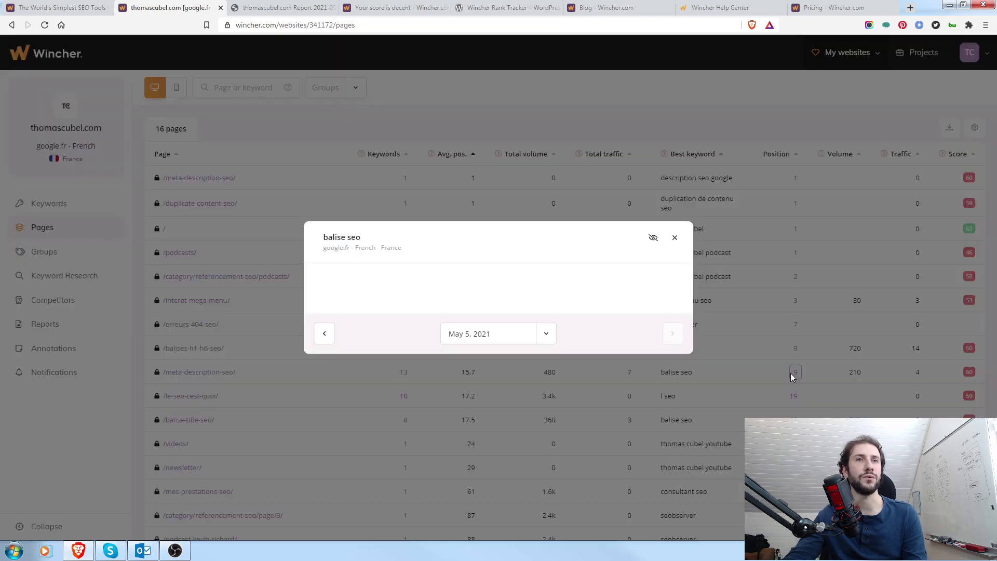
left_click_drag(688, 147, 686, 99)
left_click(675, 64)
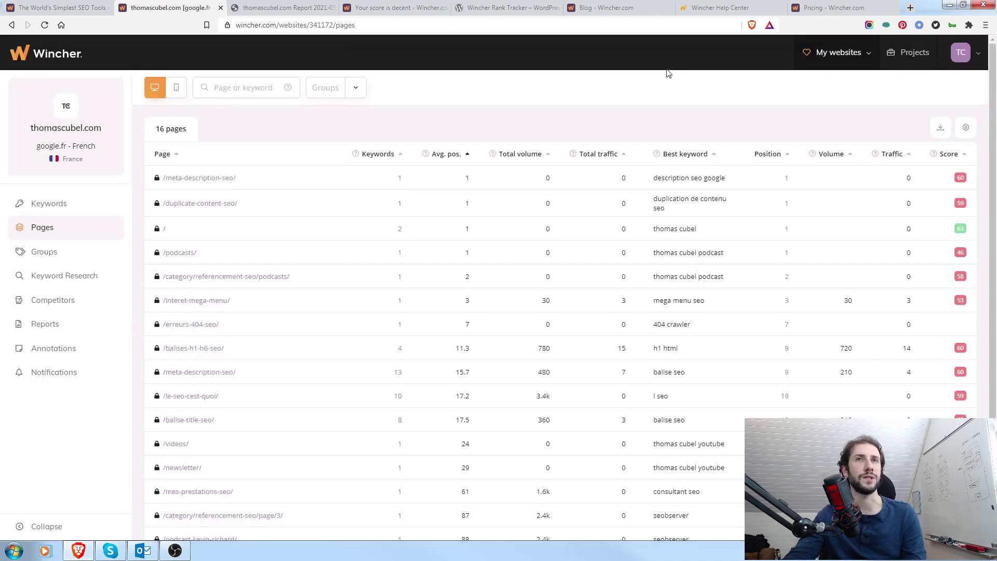
- Open the keyword groups overview and check the form for creating a group without adding one
left_click(47, 251)
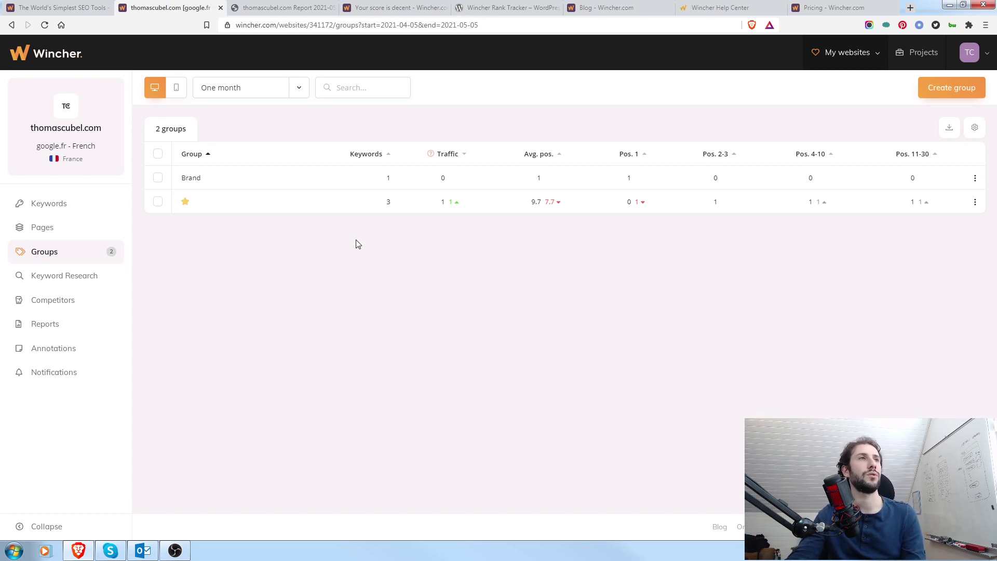
left_click(942, 88)
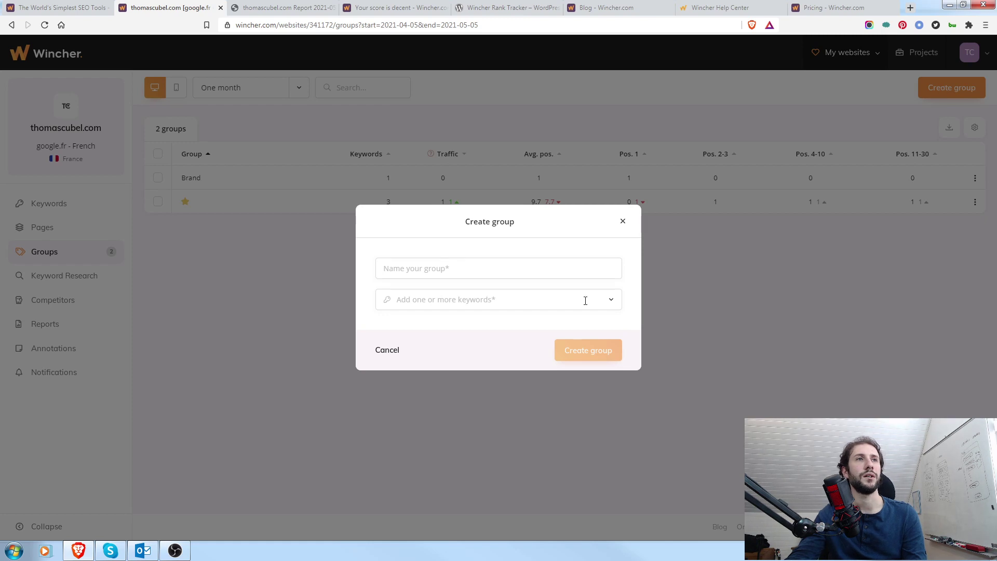
left_click(622, 222)
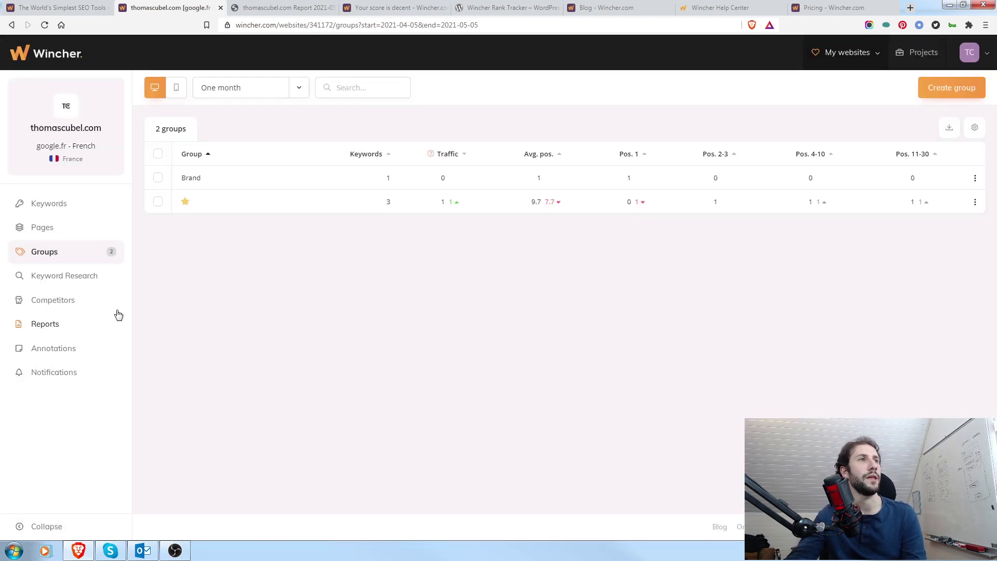
- Search keyword research for keywords related to the seed word "seo", review them and clear the seed word
left_click(70, 278)
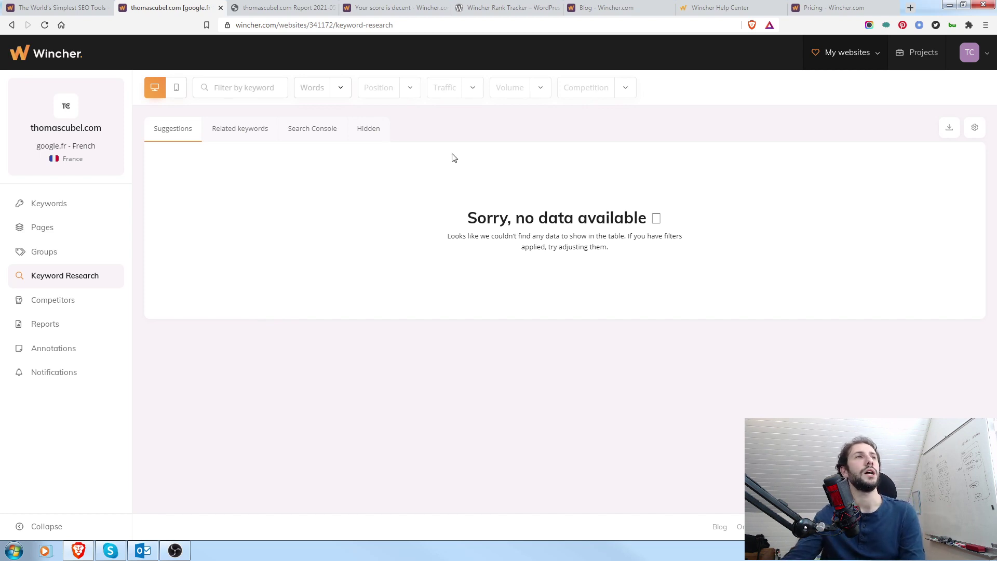
left_click(257, 128)
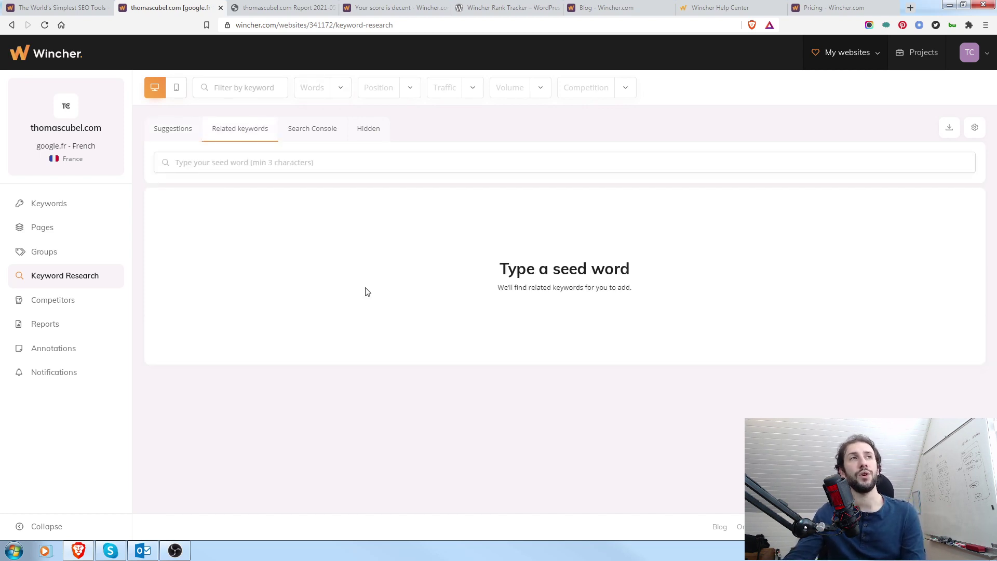
left_click(356, 165)
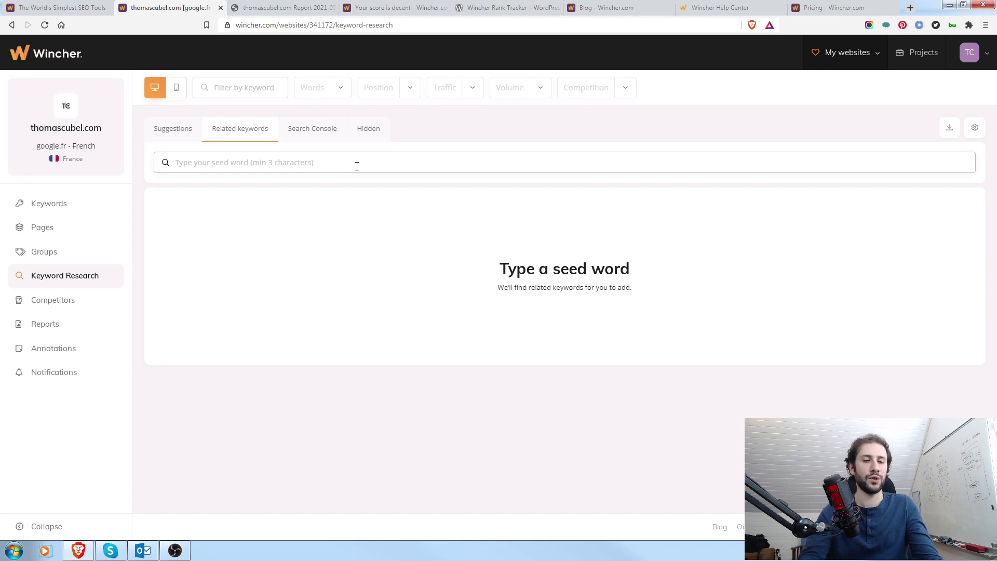
type("seo")
key("Return")
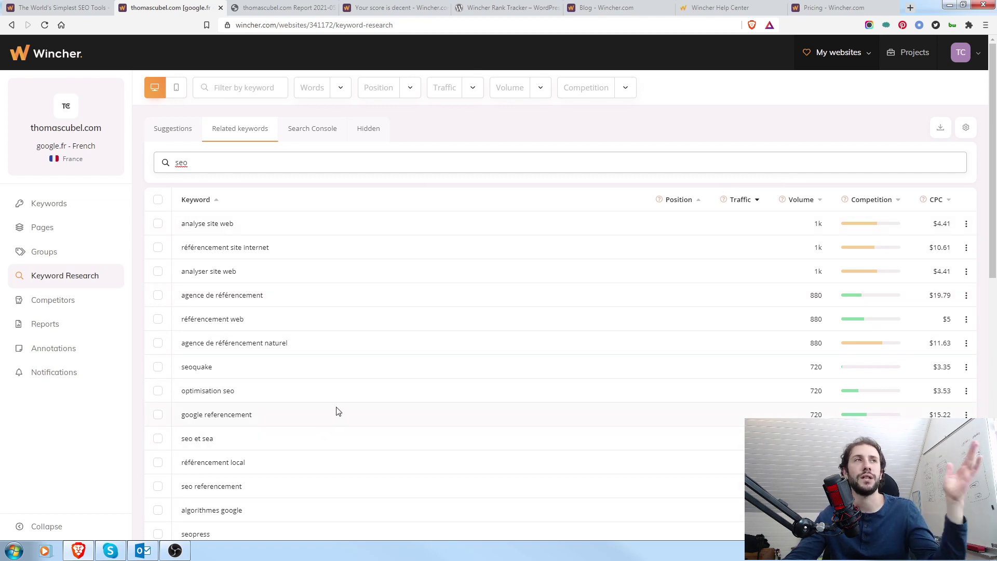
left_click(611, 129)
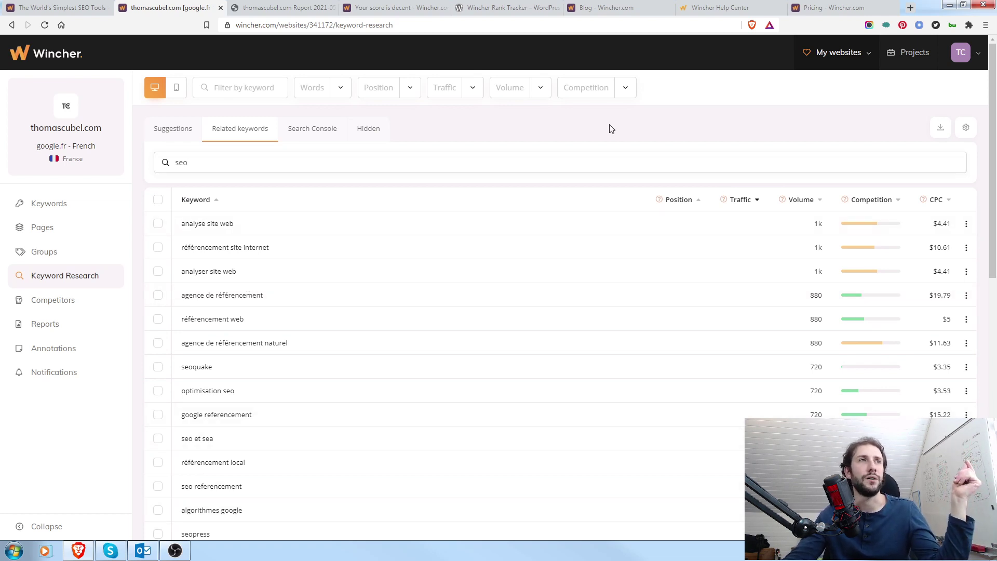
left_click(270, 161)
key("ctrl+a")
key("BackSpace")
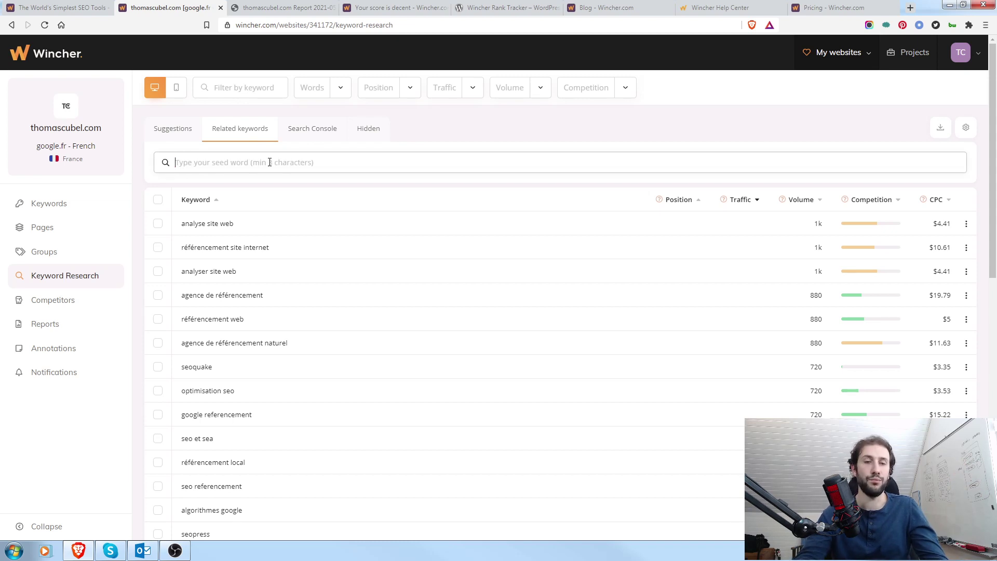
- Review the Search Console, hidden and suggested keyword lists in keyword research
left_click(299, 130)
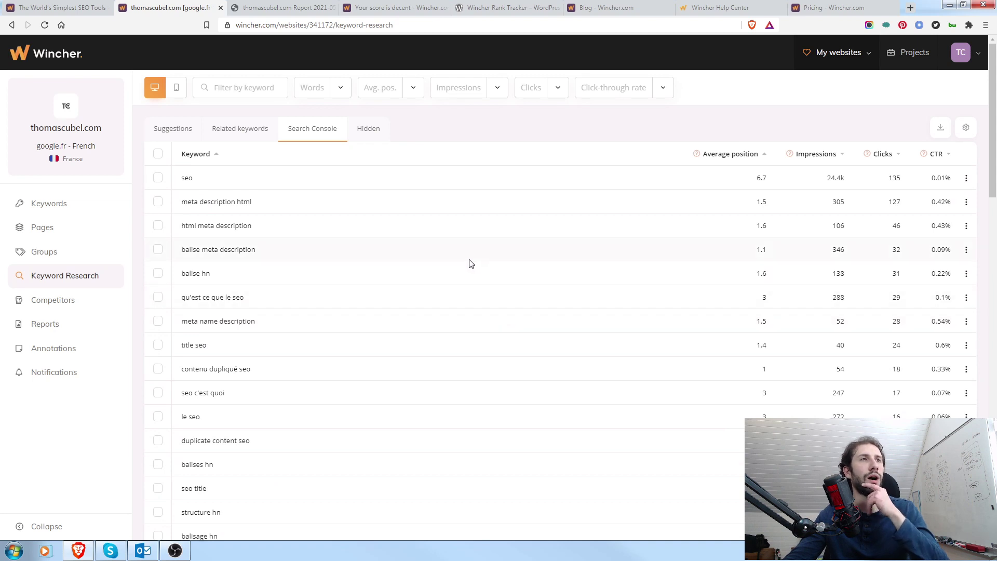
left_click(375, 130)
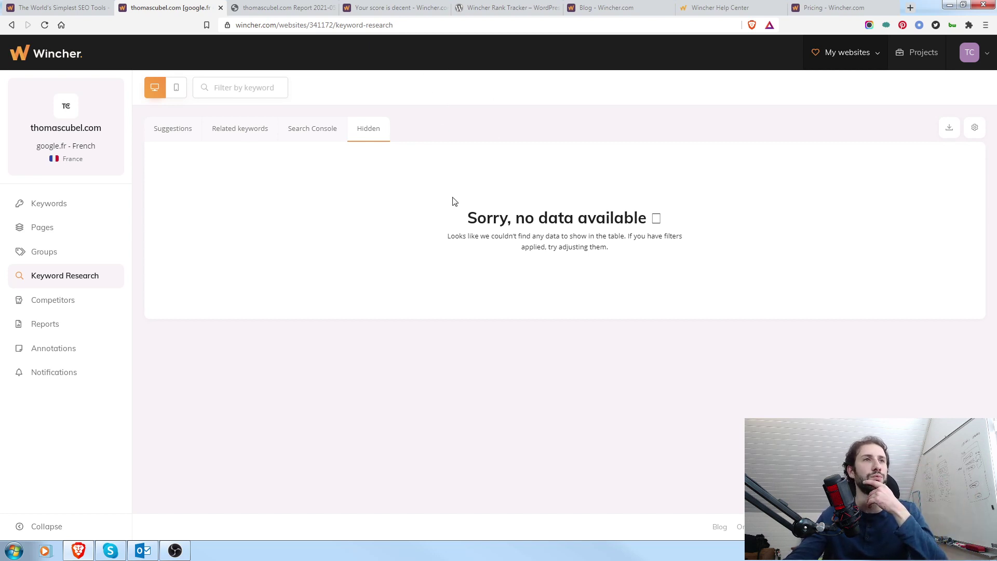
left_click(175, 130)
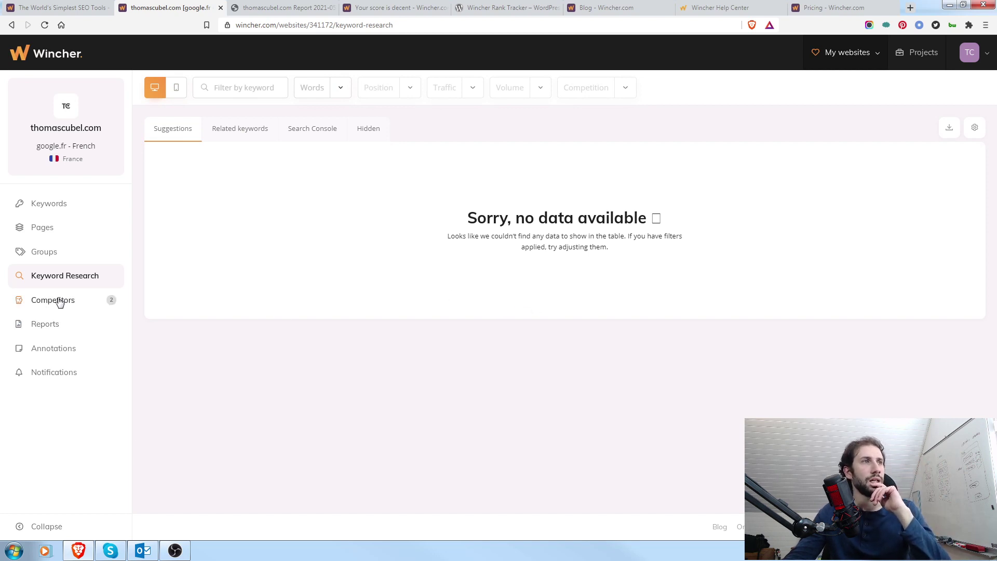
- Open the competitors overview and examine the average position and traffic charts comparing the websites
left_click(58, 301)
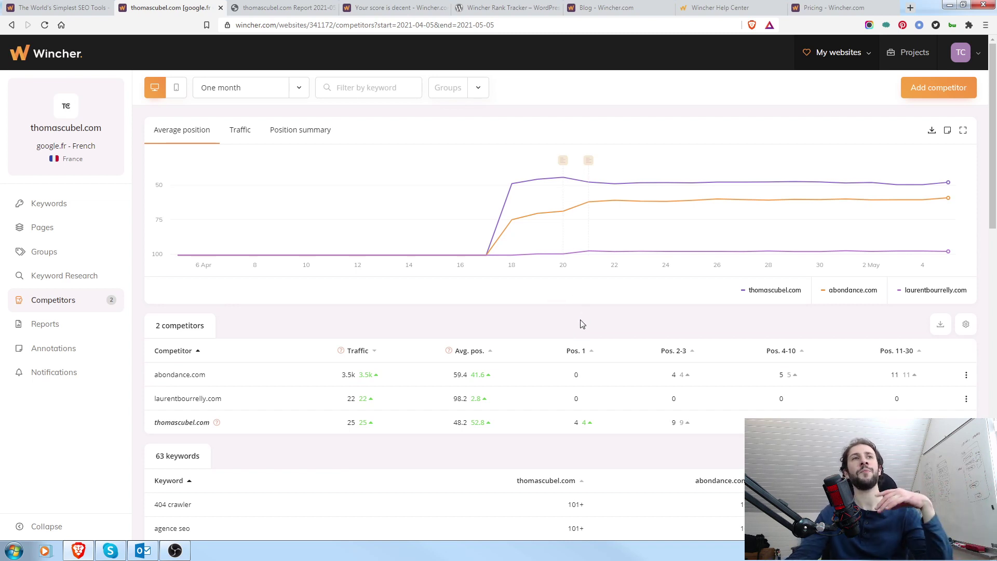
mouse_move(616, 196)
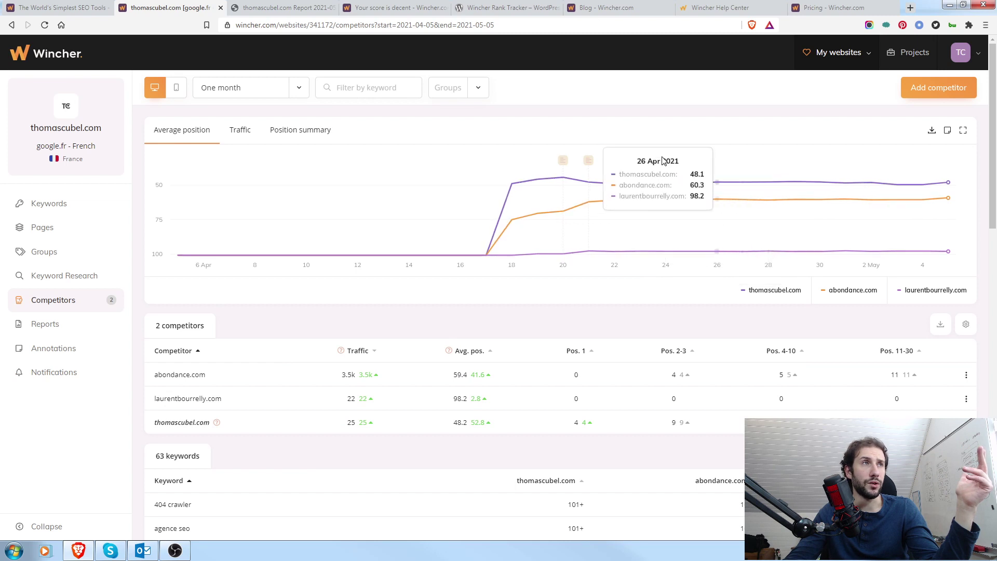
left_click(242, 131)
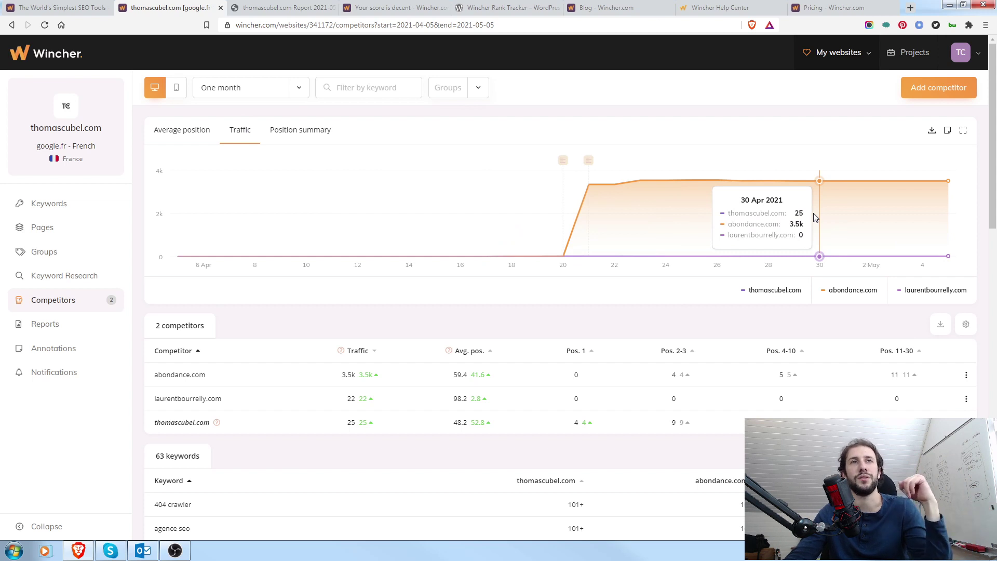
- Examine the position summary chart comparing the websites and return to the average position chart
left_click(274, 128)
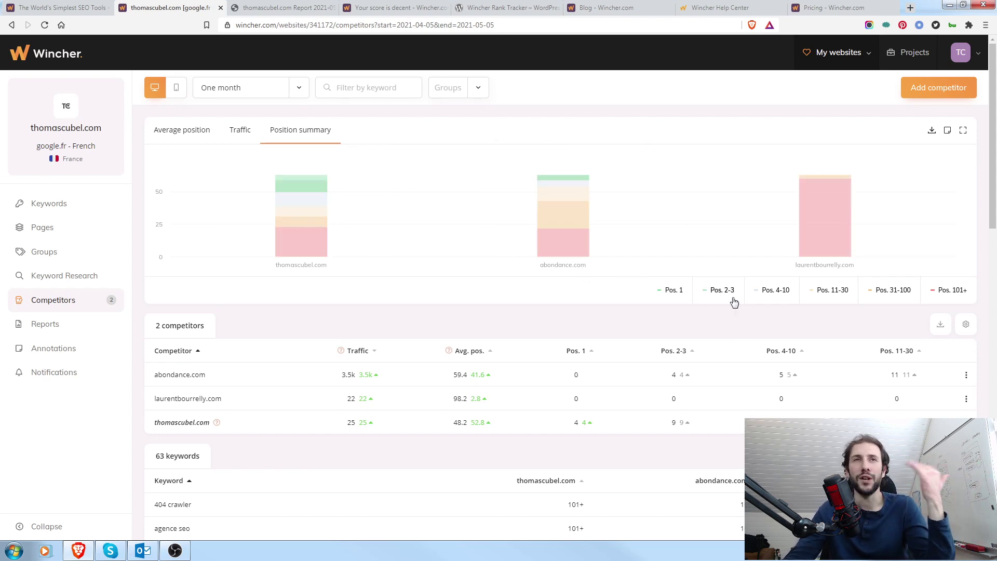
mouse_move(841, 244)
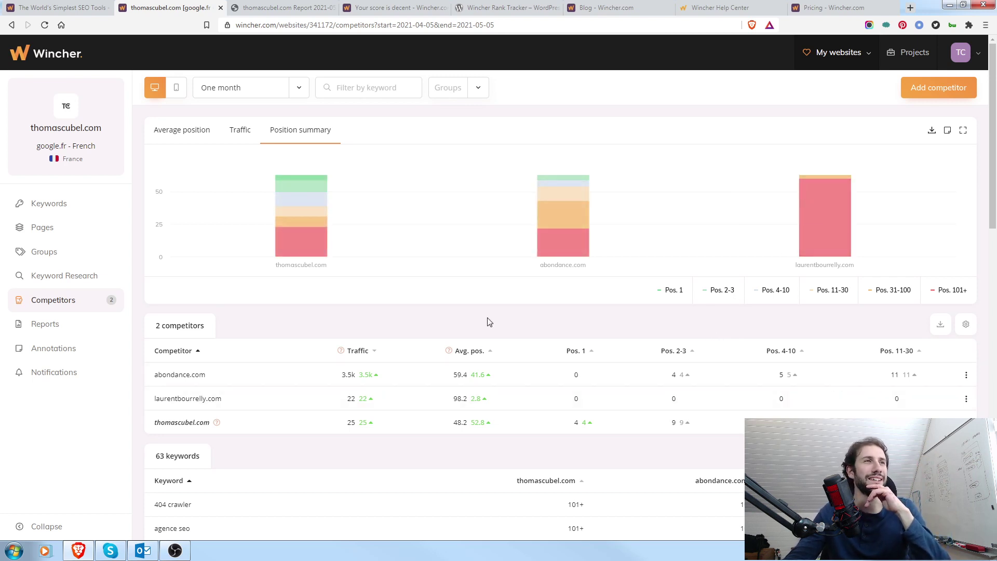
left_click(186, 130)
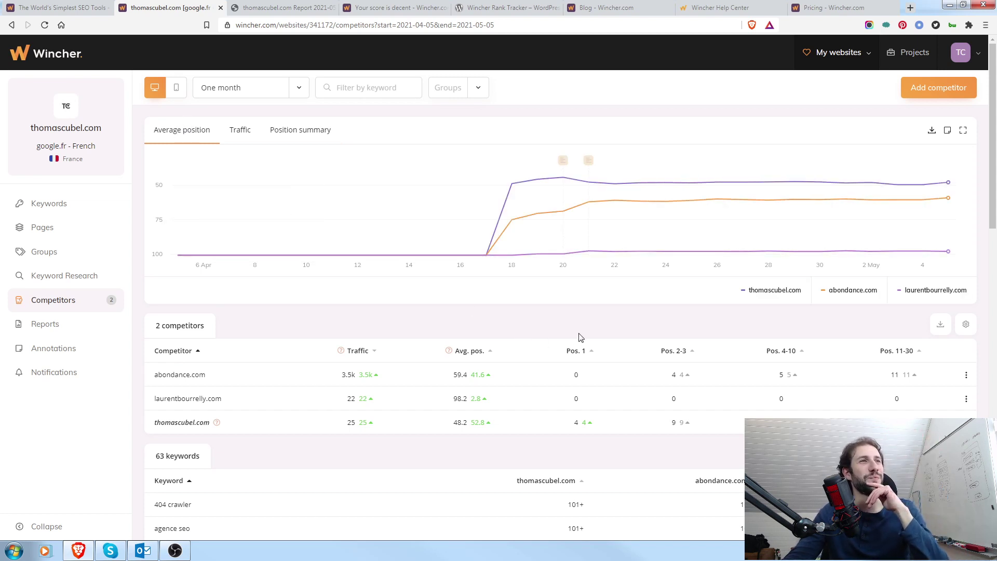
- Check the form for adding a competitor and the column settings of the competitors table, leaving both without changes
left_click(937, 88)
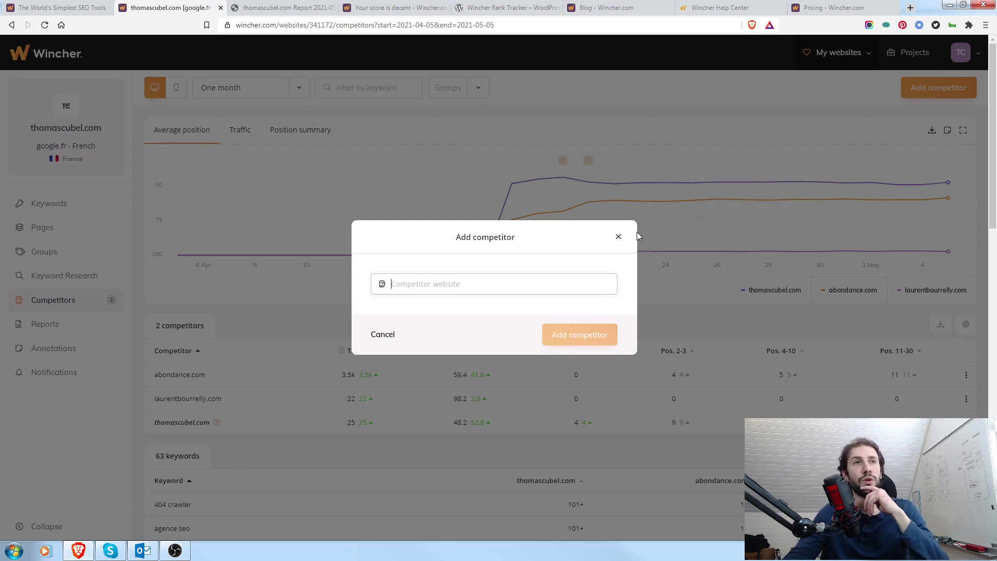
left_click(617, 237)
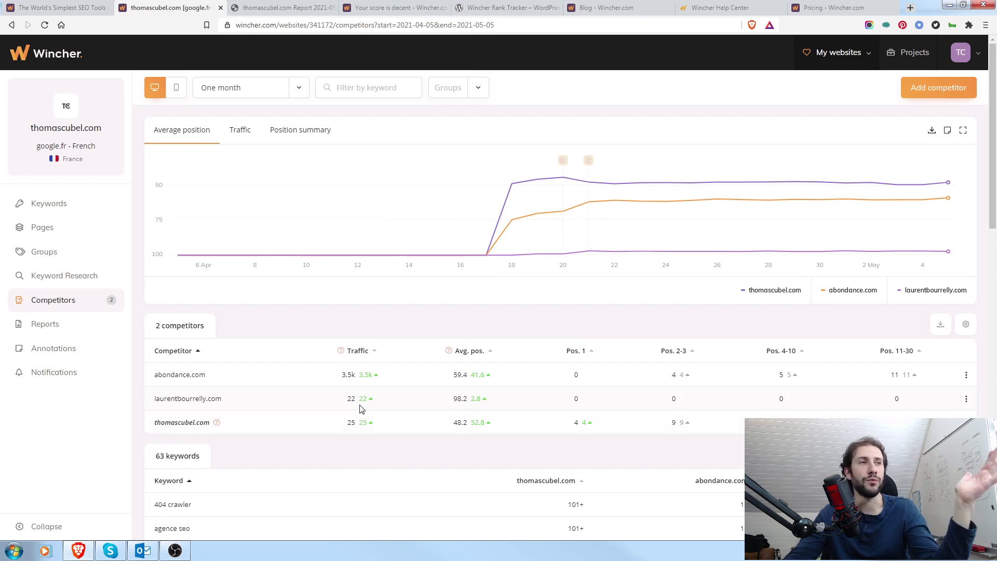
scroll(639, 309, "down", 3)
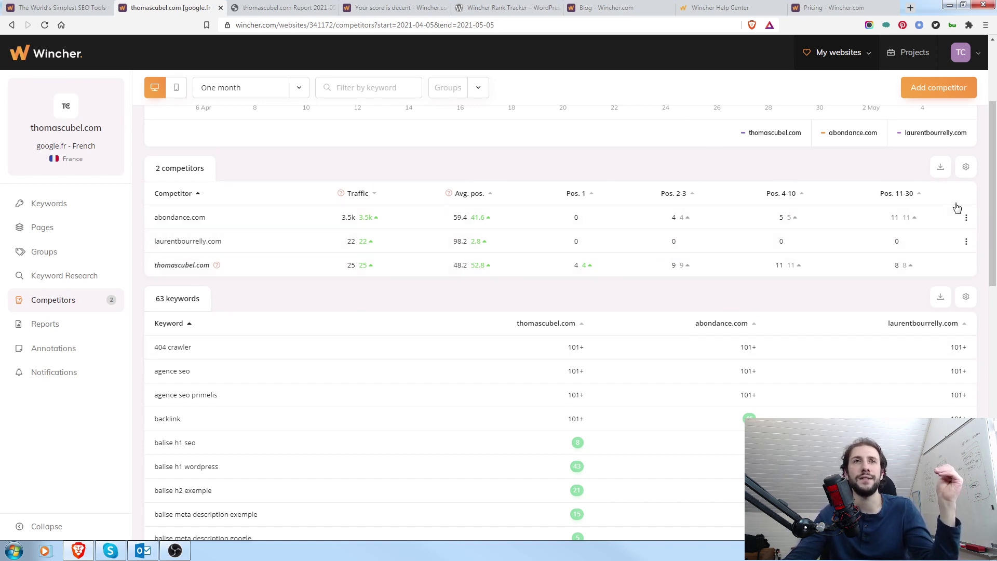
left_click(966, 166)
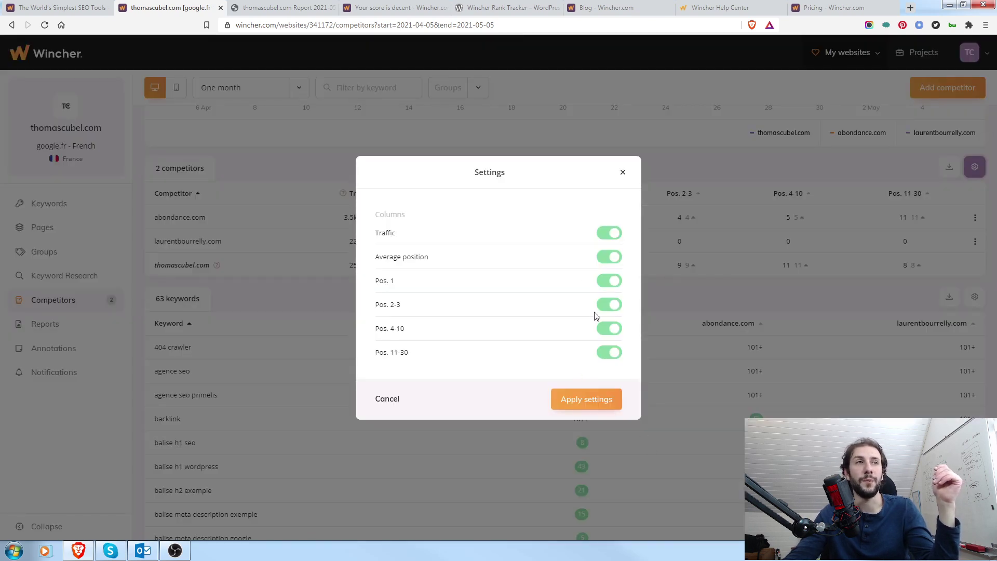
left_click(623, 173)
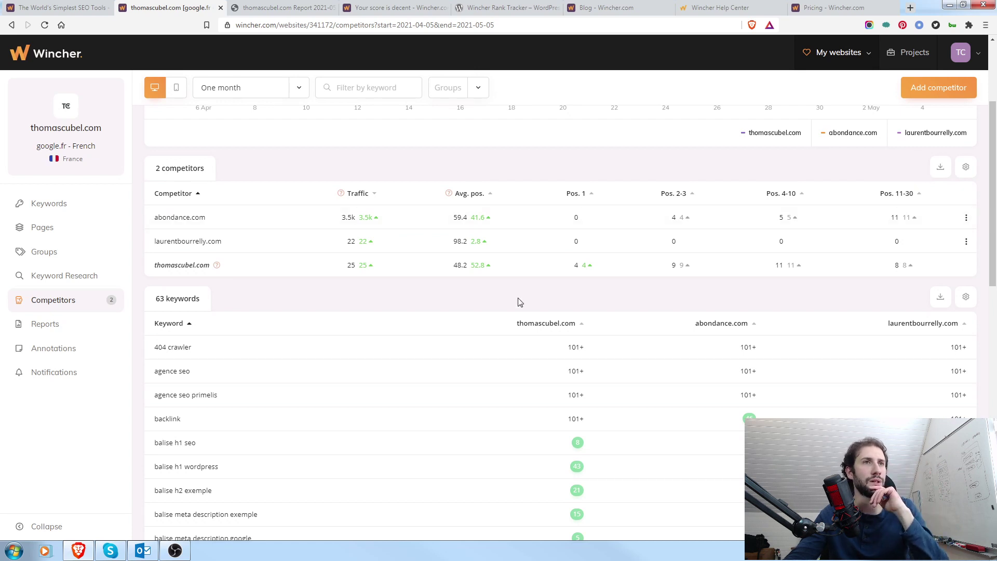
- Compare the keyword positions of the three websites in the keywords table of the competitors overview
scroll(478, 296, "down", 4)
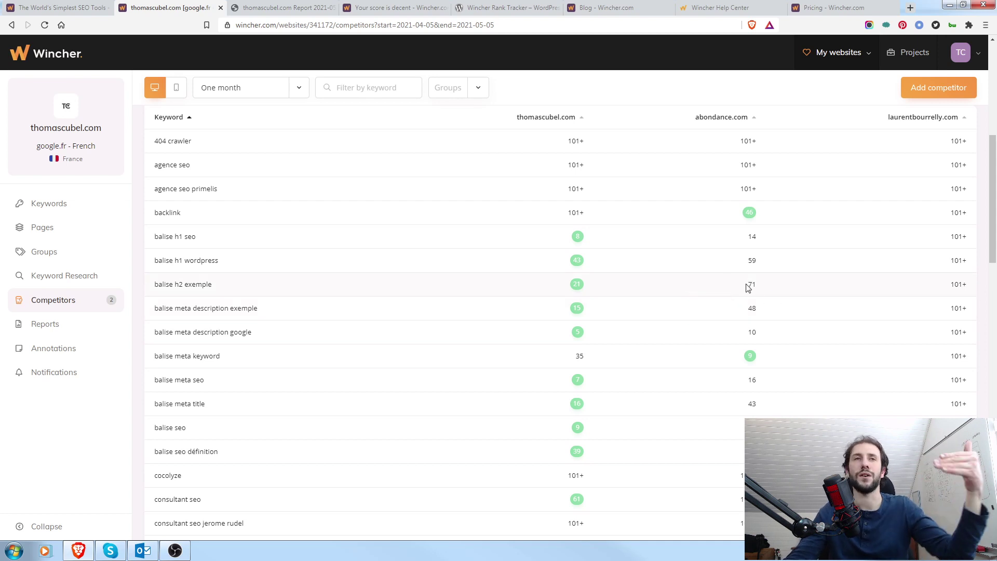
scroll(696, 312, "up", 3)
left_click_drag(990, 117, 979, 78)
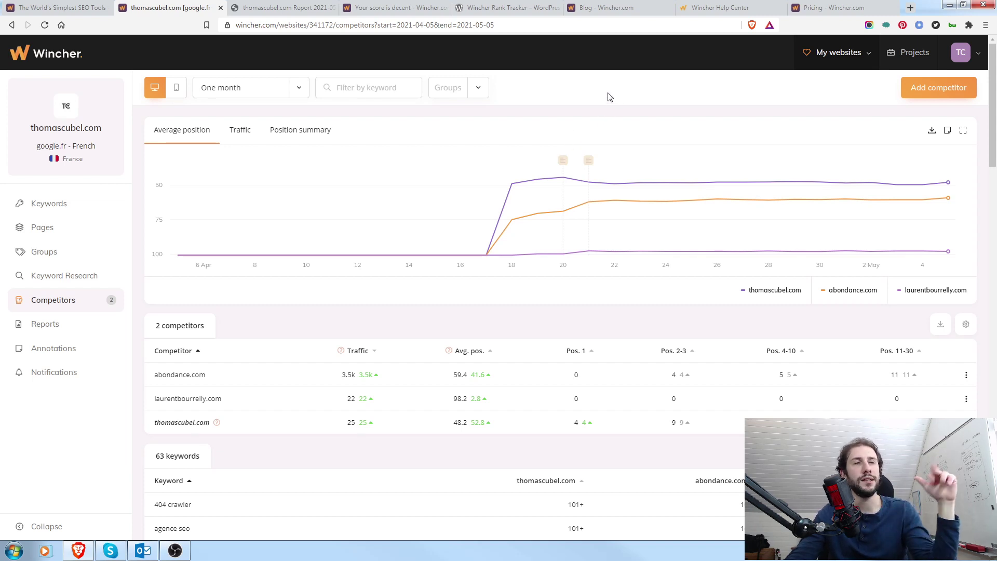
- Review the annotations list and its creation form without adding one, and check the annotation markers on the competitors' average position chart
left_click(90, 355)
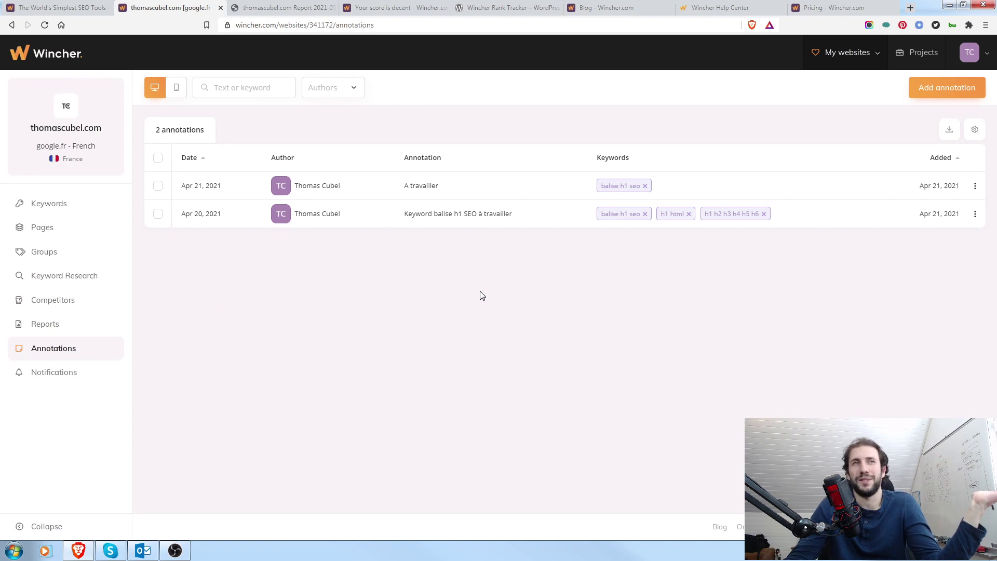
left_click(954, 87)
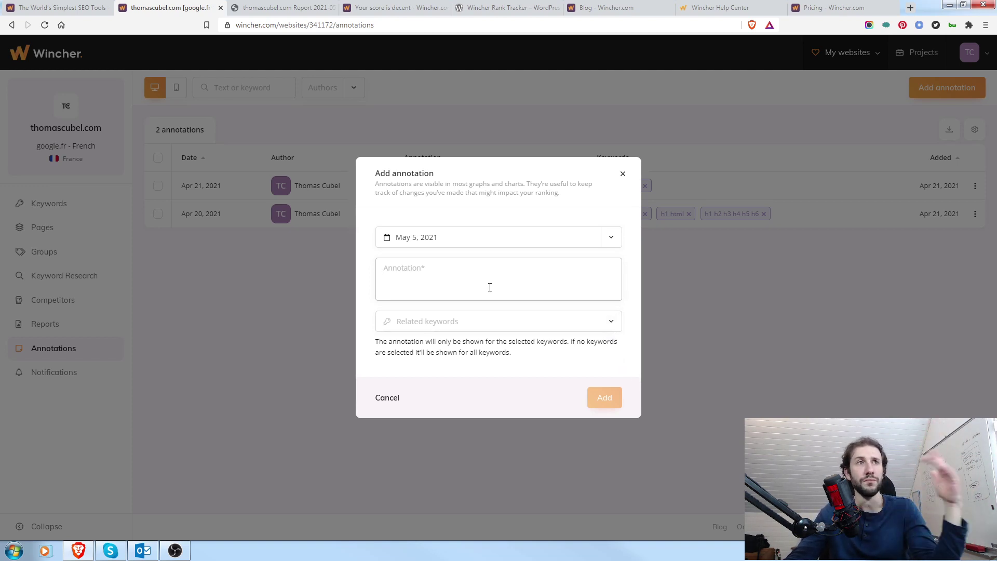
left_click(611, 323)
left_click(632, 318)
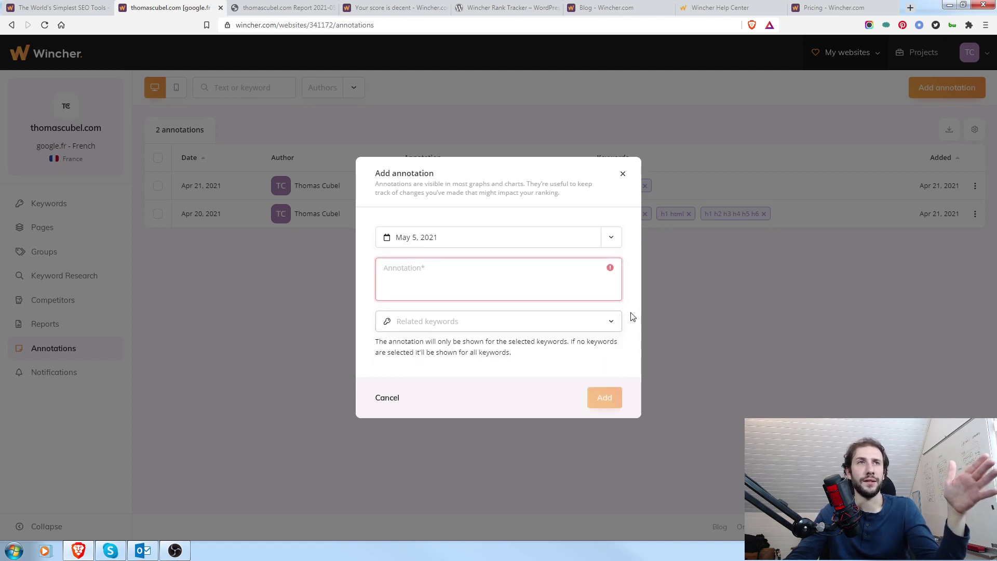
left_click(622, 174)
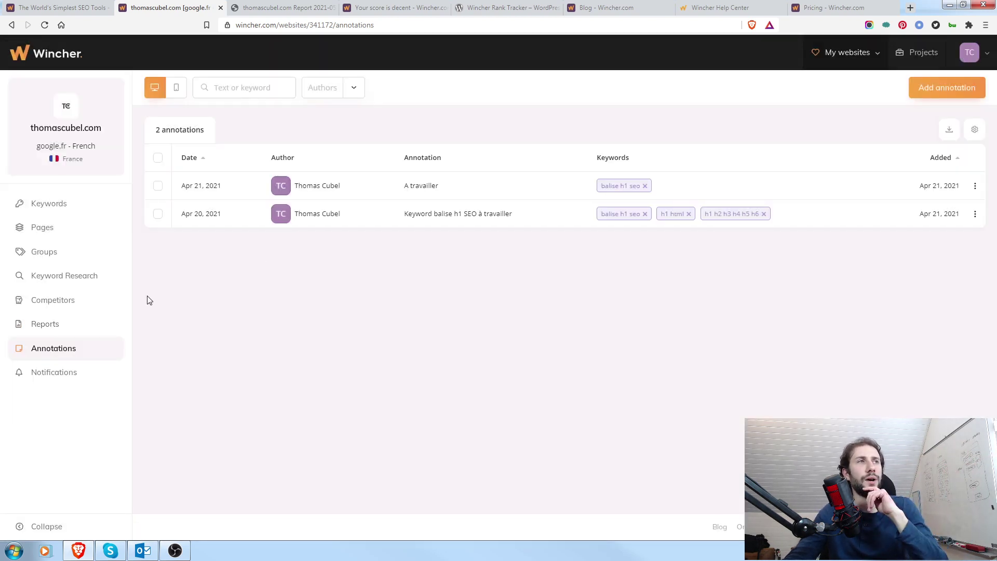
left_click(57, 304)
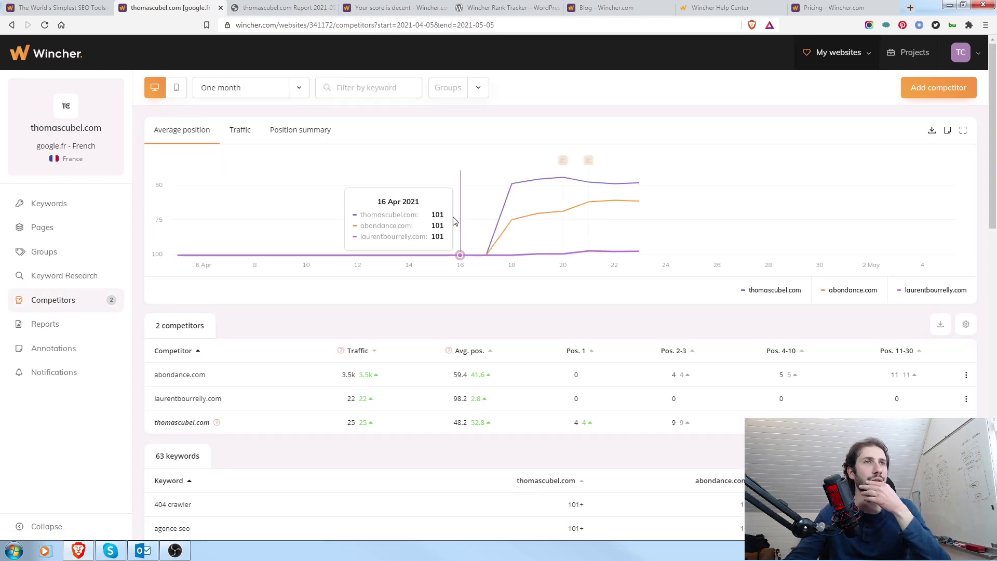
mouse_move(566, 162)
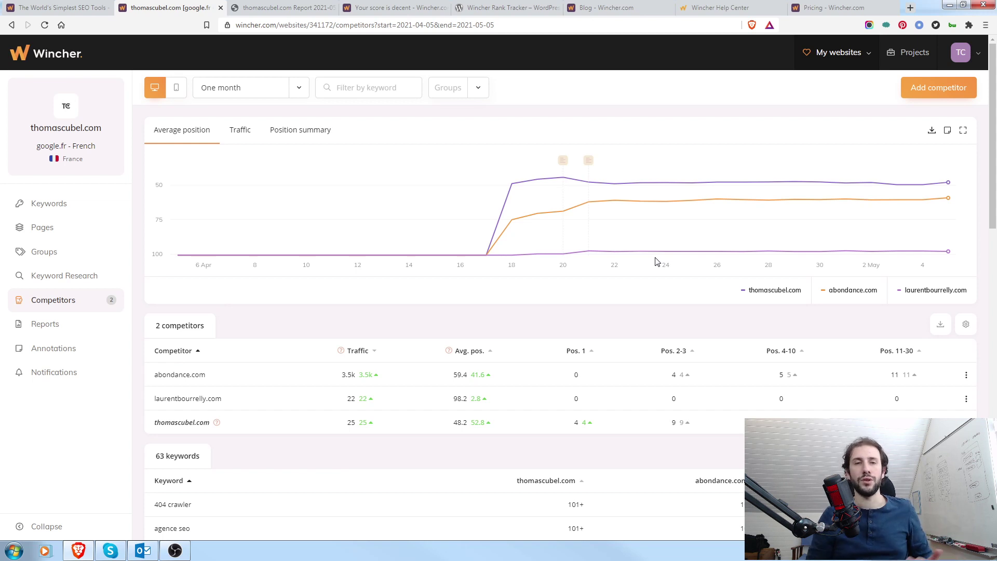
- Open the report creation form and review its chart, keyword table and recipient options
left_click(57, 326)
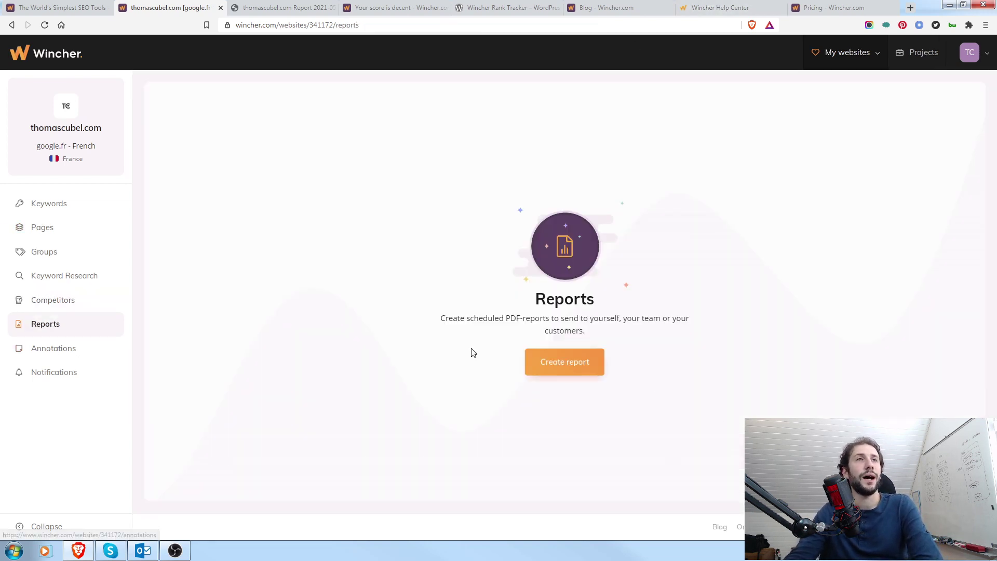
left_click(583, 364)
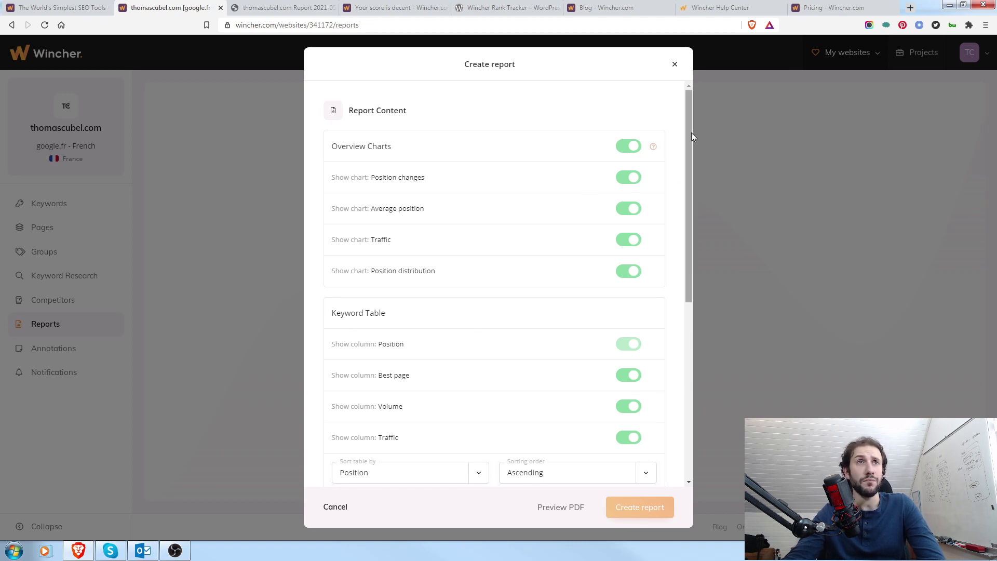
left_click_drag(689, 130, 687, 289)
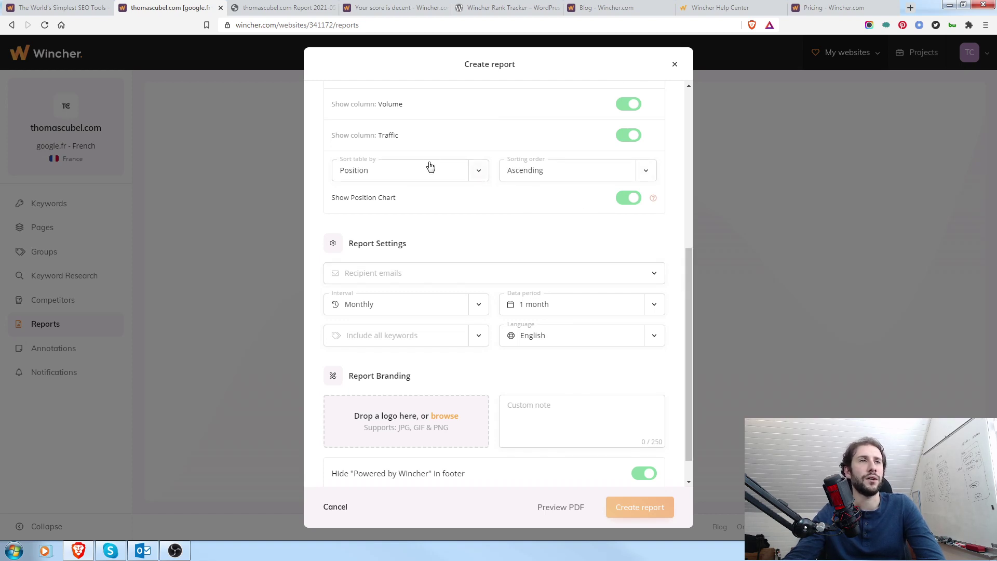
left_click(444, 273)
left_click(580, 246)
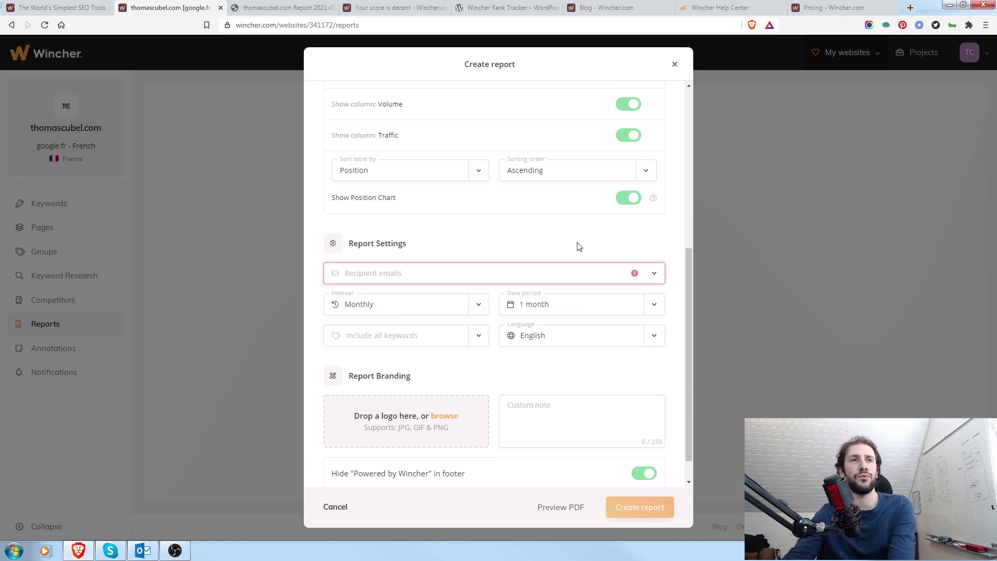
- Check the new report's interval, data period, language, logo and custom note options without changing them
left_click(478, 306)
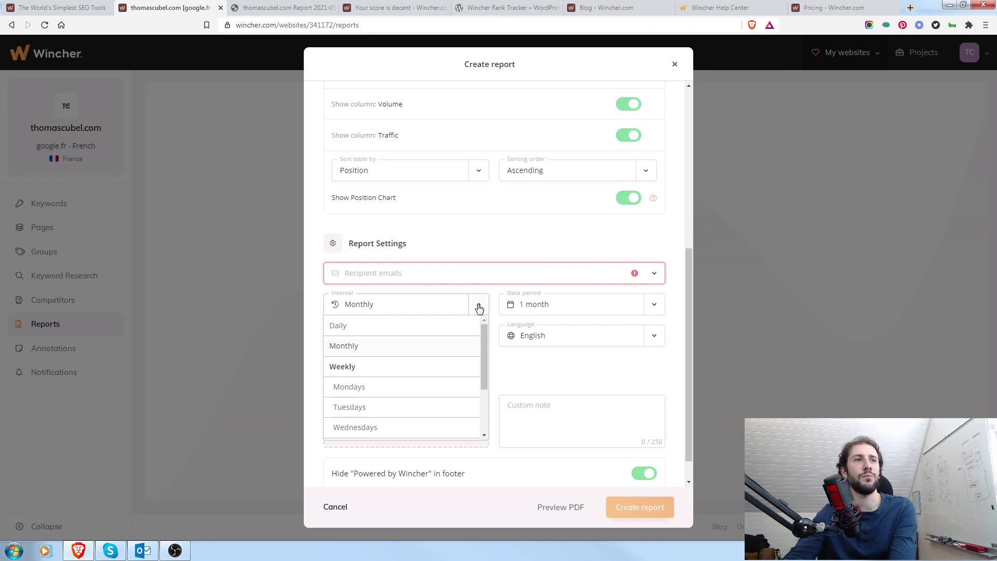
left_click(478, 308)
left_click(661, 308)
left_click(660, 309)
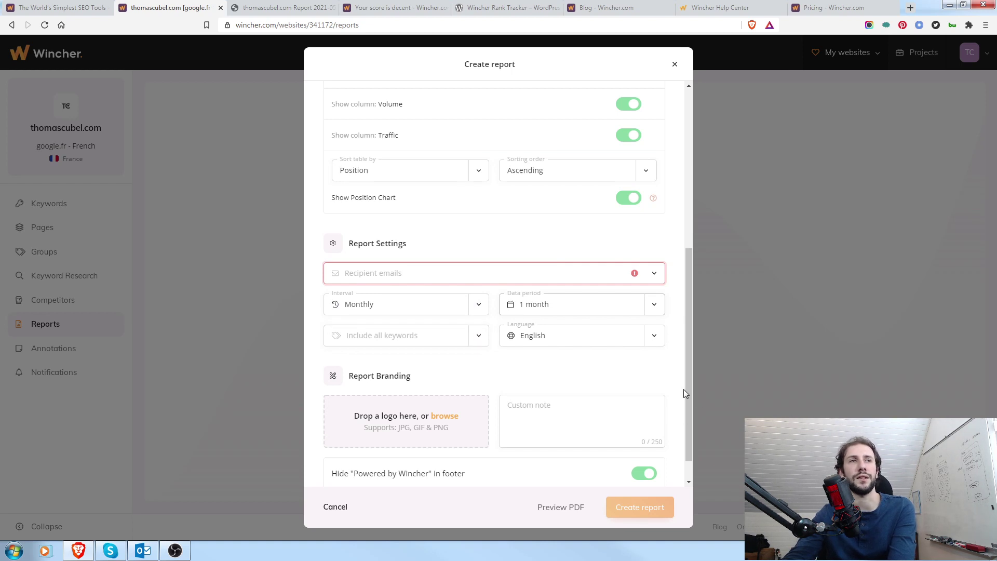
left_click(656, 339)
left_click(658, 338)
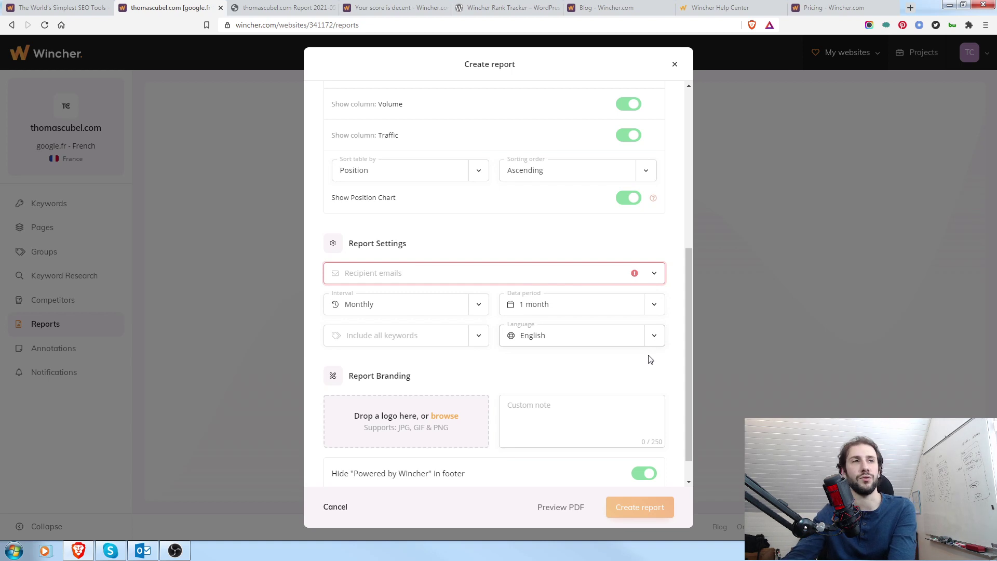
scroll(687, 292, "down", 1)
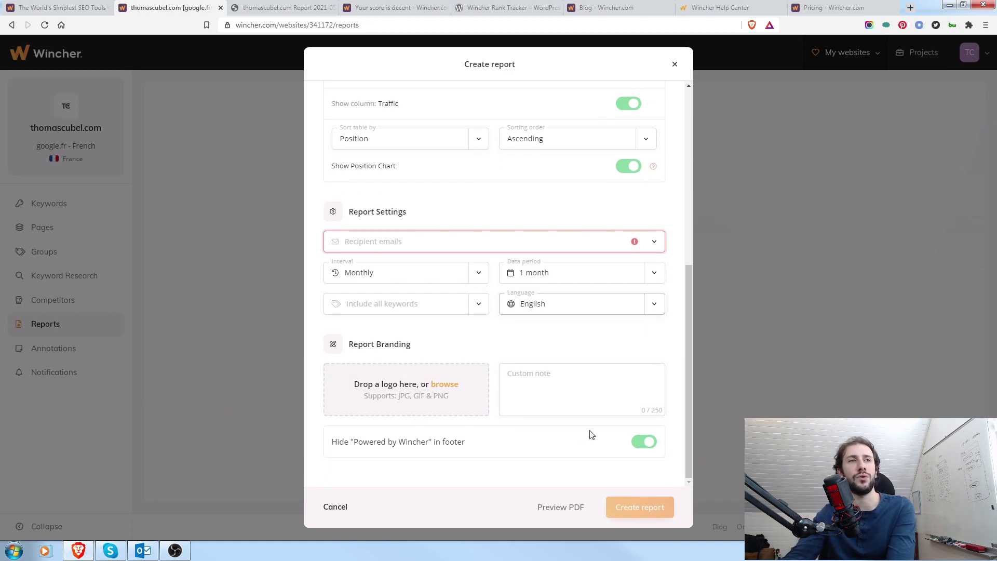
left_click(575, 379)
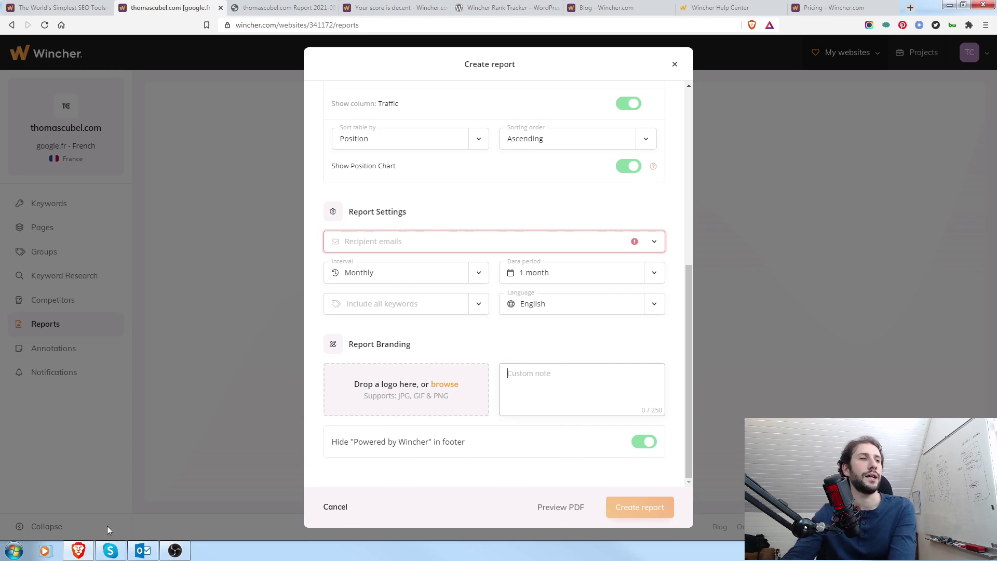
- Examine the sample monthly PDF report for the website, and close the report creation form without creating a report
left_click(276, 7)
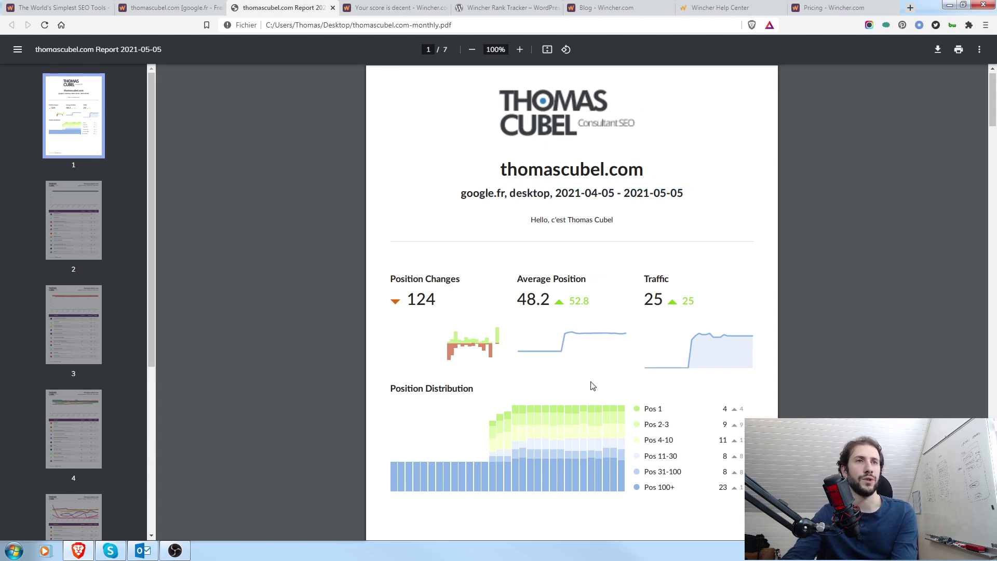
scroll(578, 379, "down", 1)
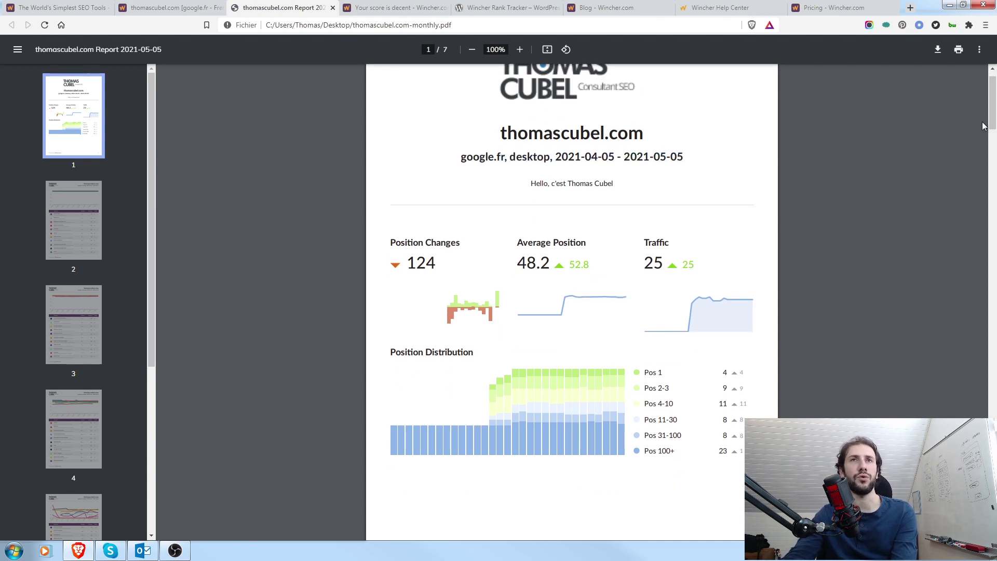
left_click_drag(989, 111, 980, 58)
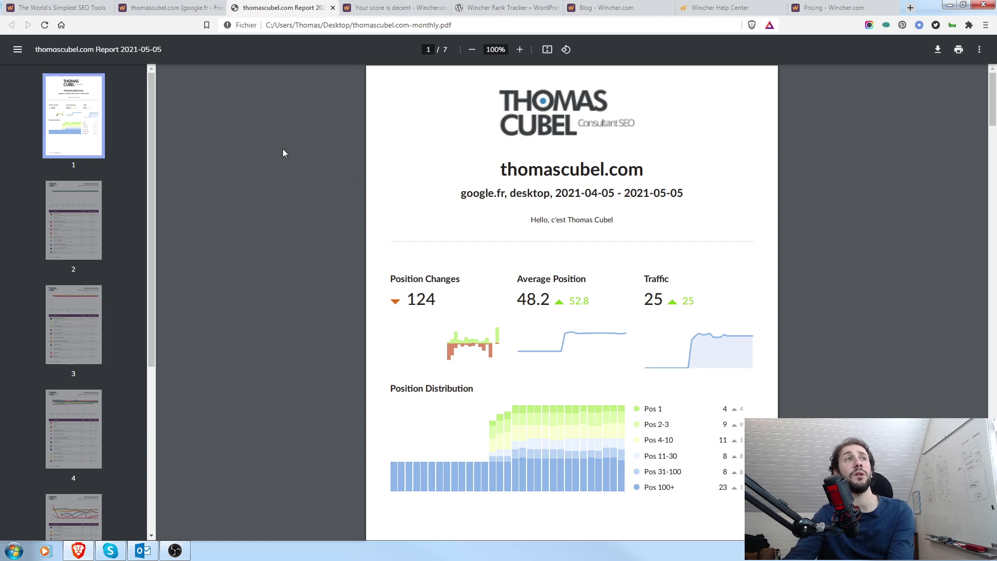
left_click(168, 7)
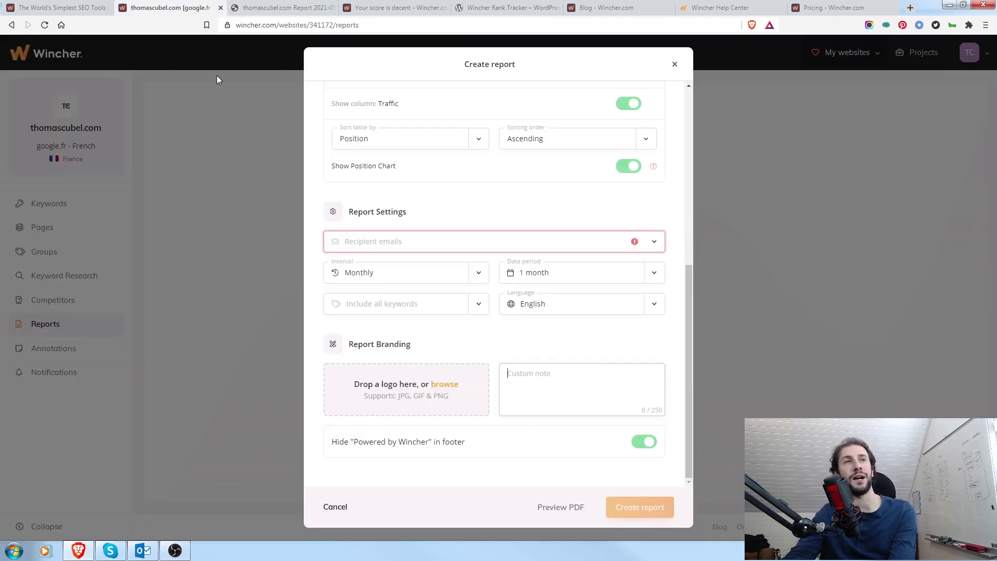
left_click(676, 65)
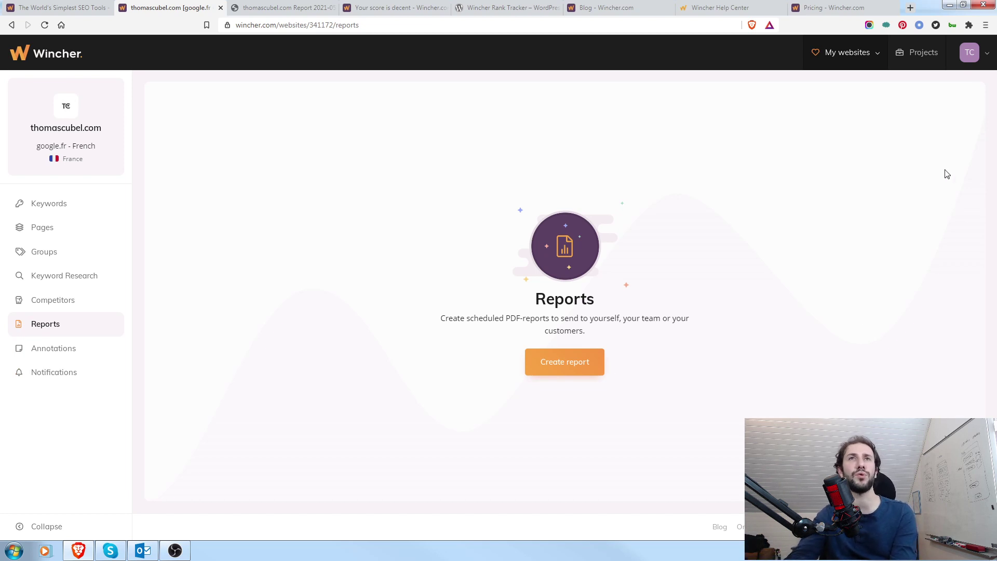
- Open the account profile and review its profile information, password and connected services sections
left_click(989, 57)
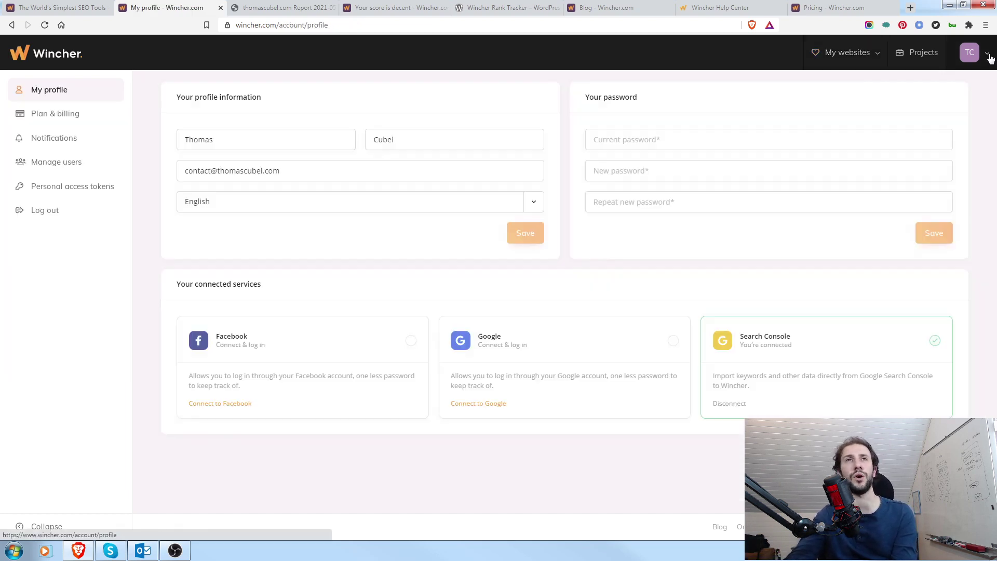
left_click(986, 52)
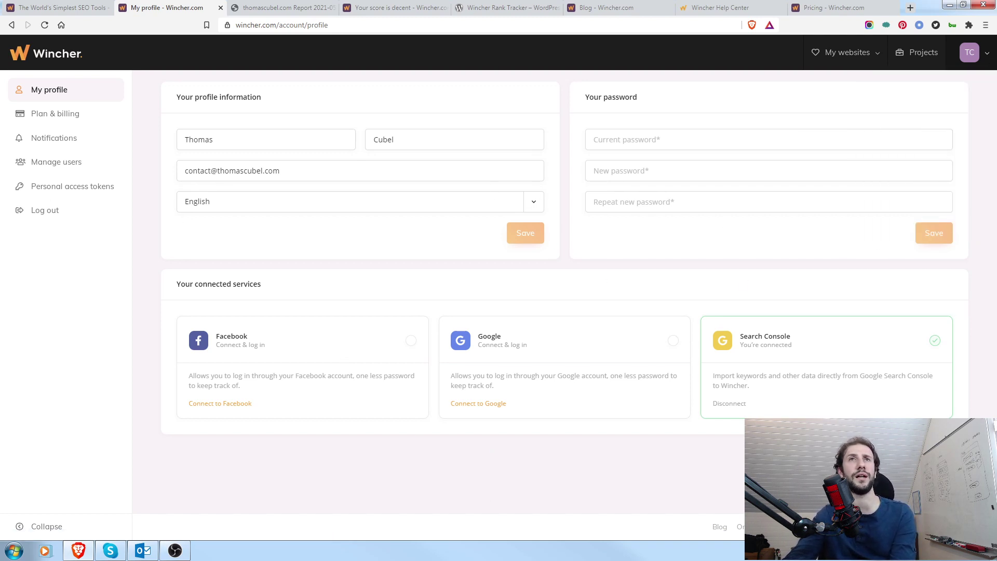
mouse_move(985, 56)
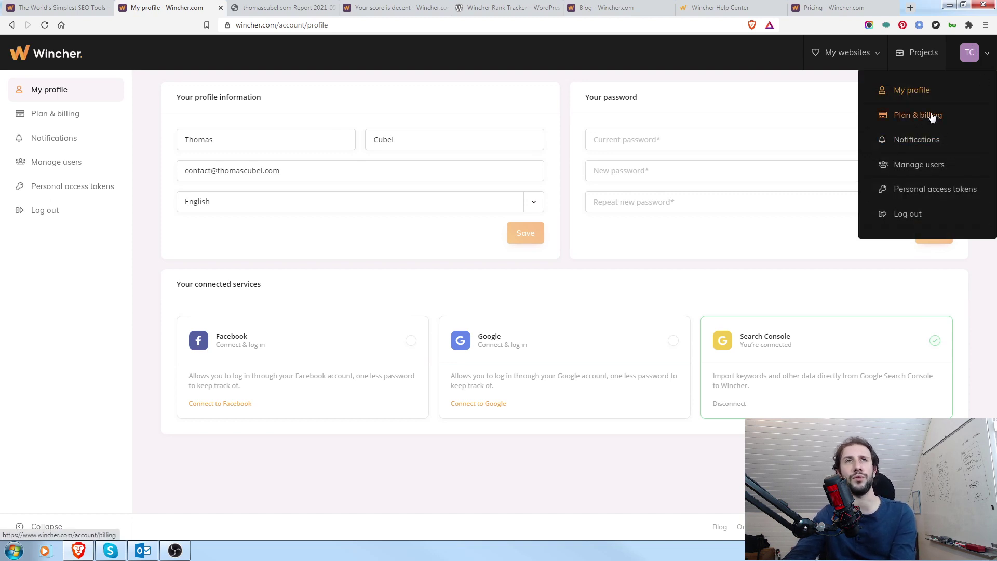
- Check the role options in the user invitation form without inviting anyone, and view the personal access tokens page
left_click(926, 165)
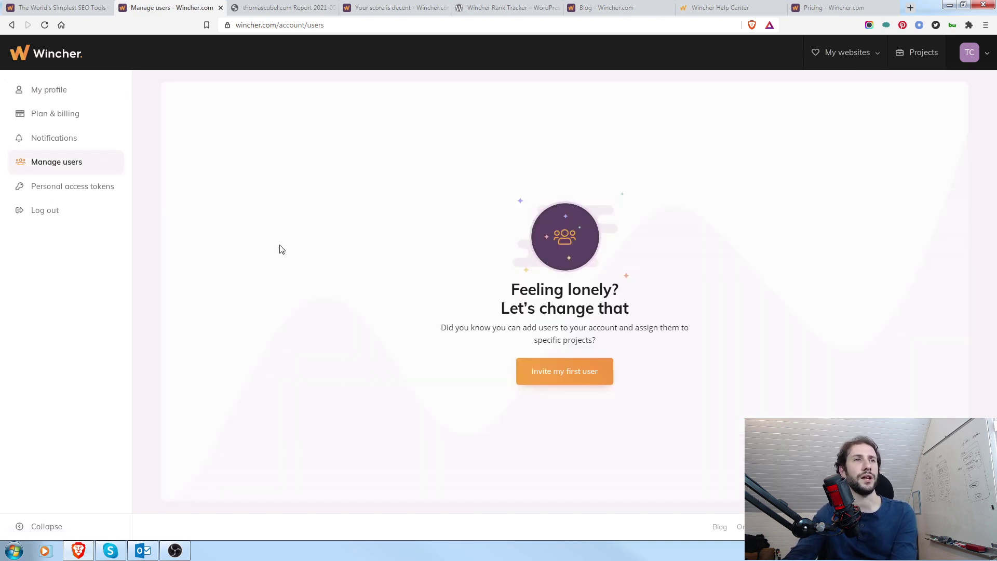
left_click(578, 370)
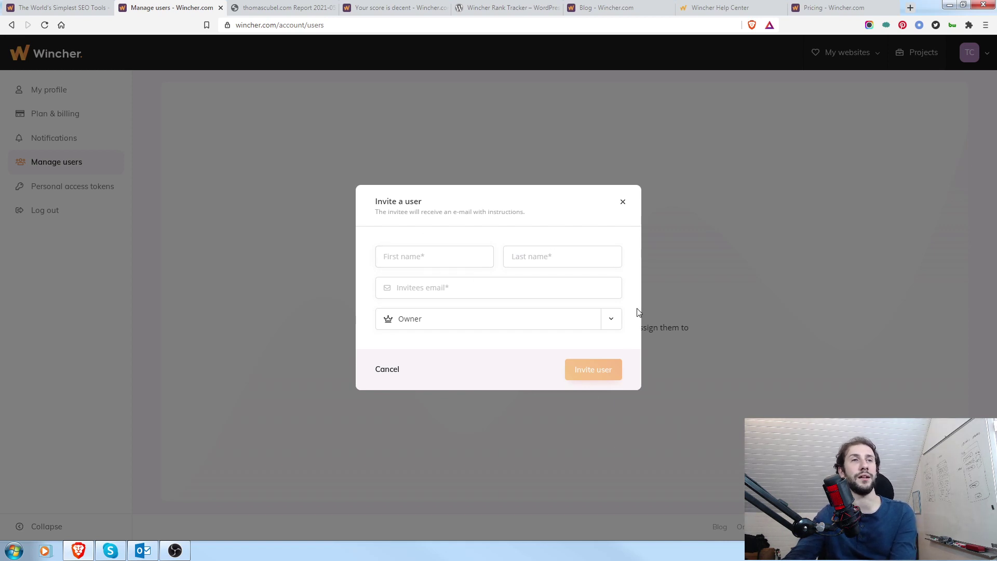
left_click(620, 324)
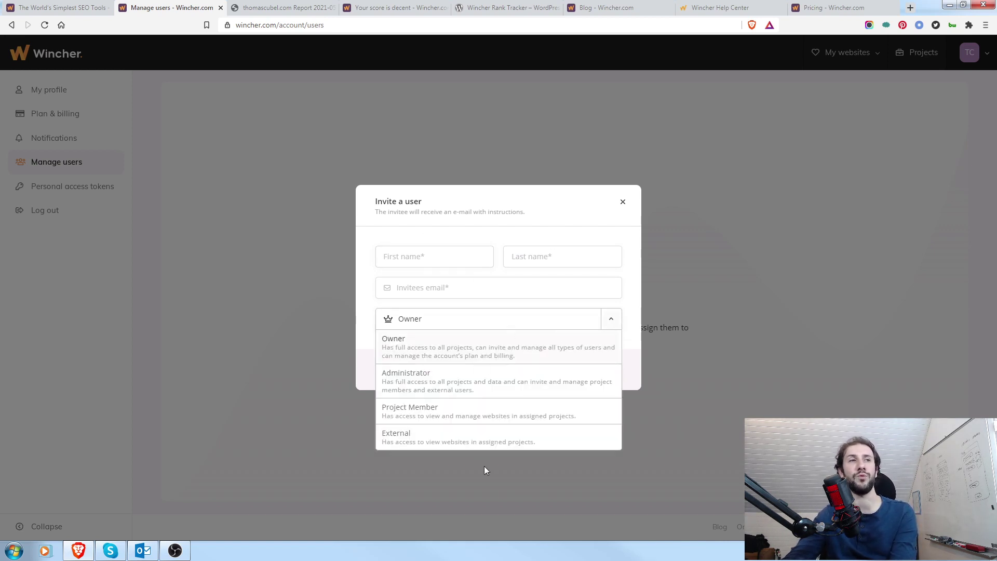
left_click(630, 258)
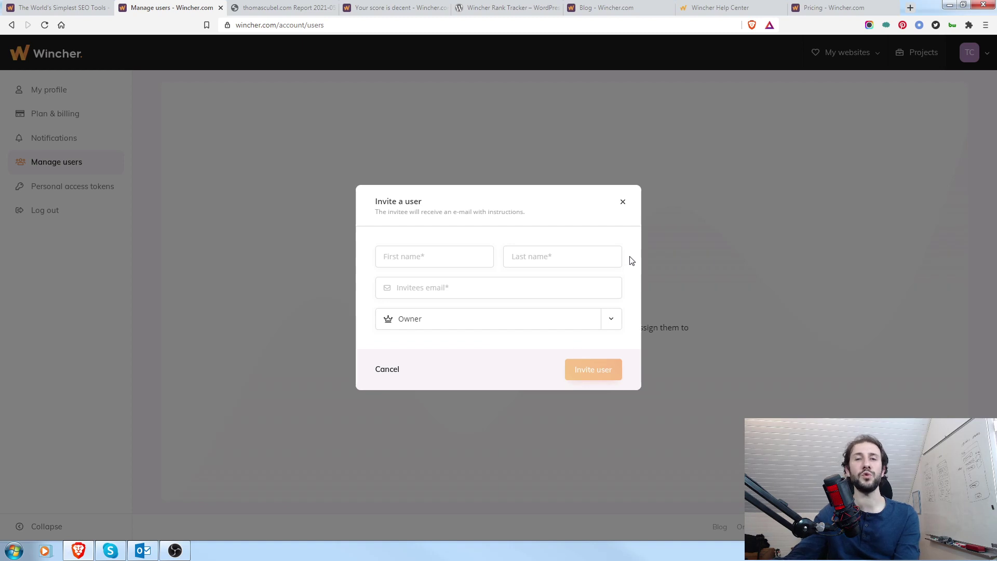
left_click(622, 203)
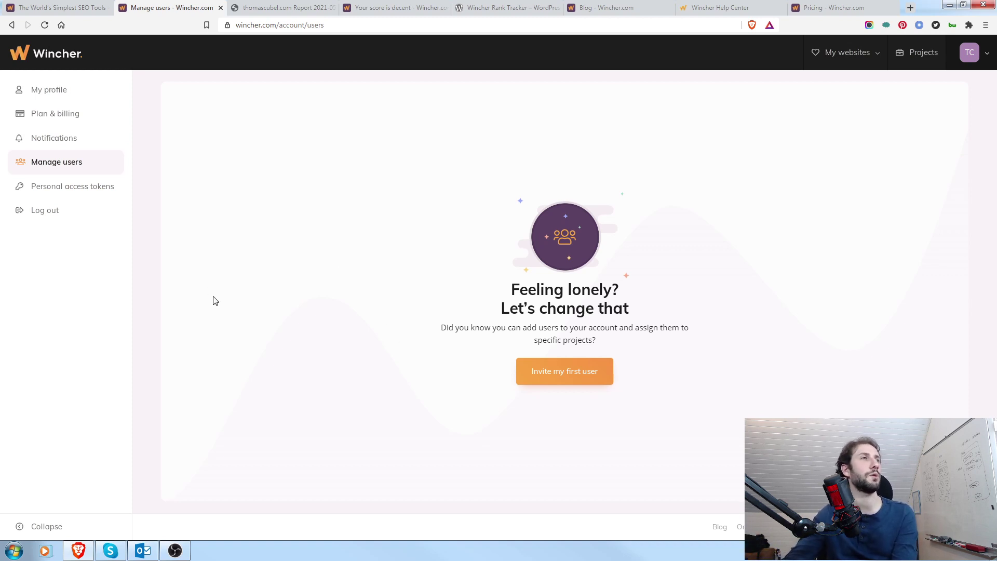
left_click(109, 189)
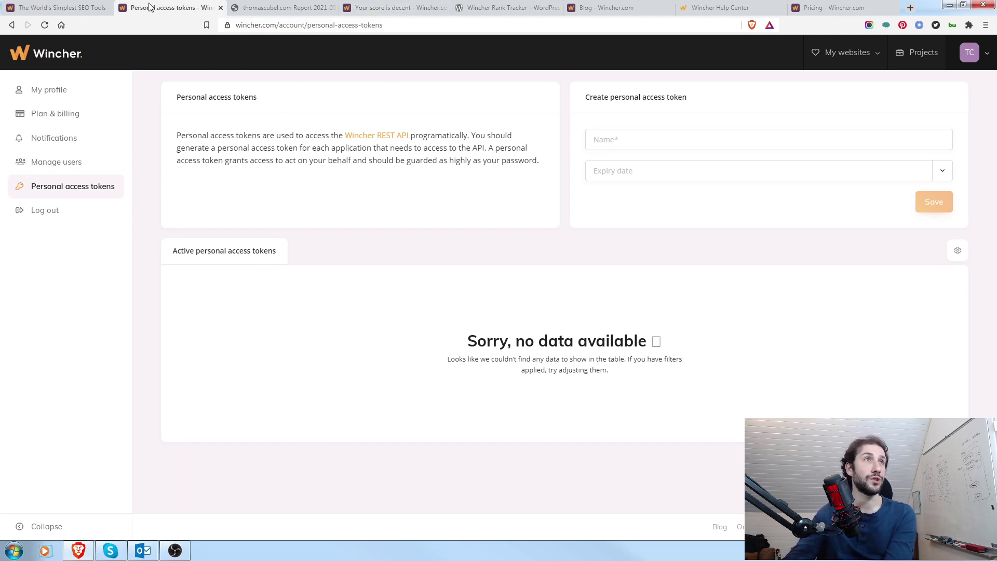
- View the on-page SEO checker results, the WordPress plugin page, the Wincher blog and the Help Center
left_click(310, 8)
left_click(422, 6)
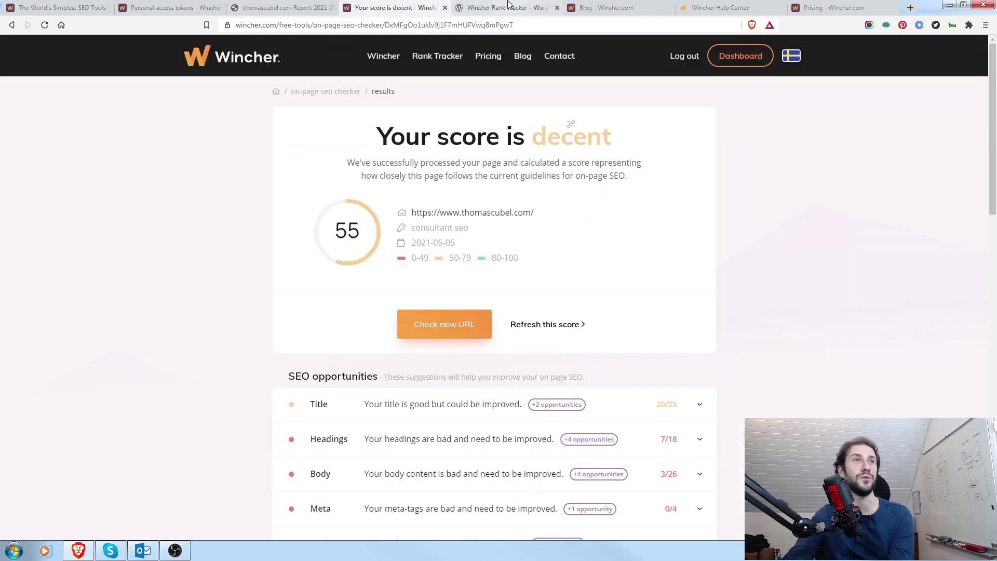
left_click(509, 6)
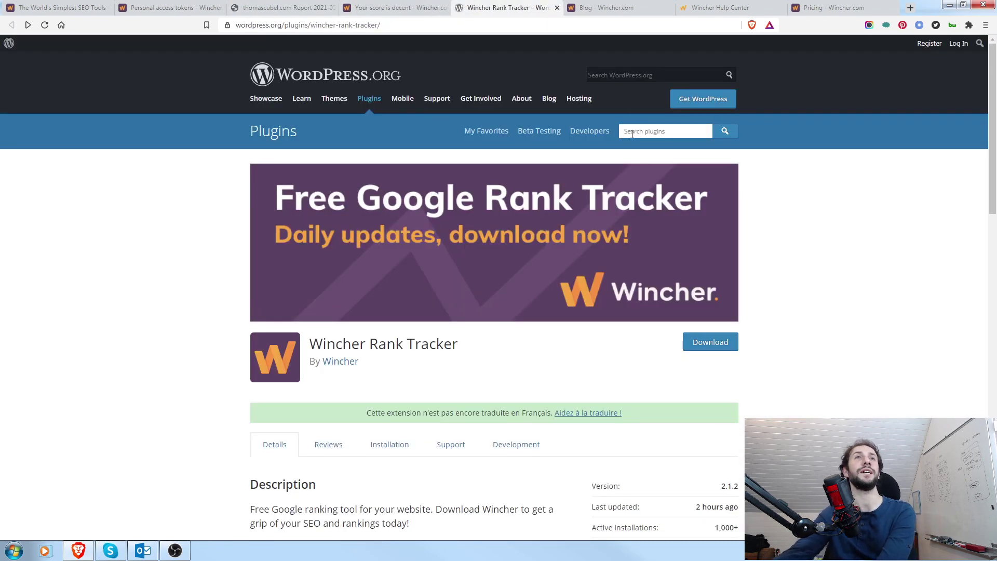
left_click(624, 7)
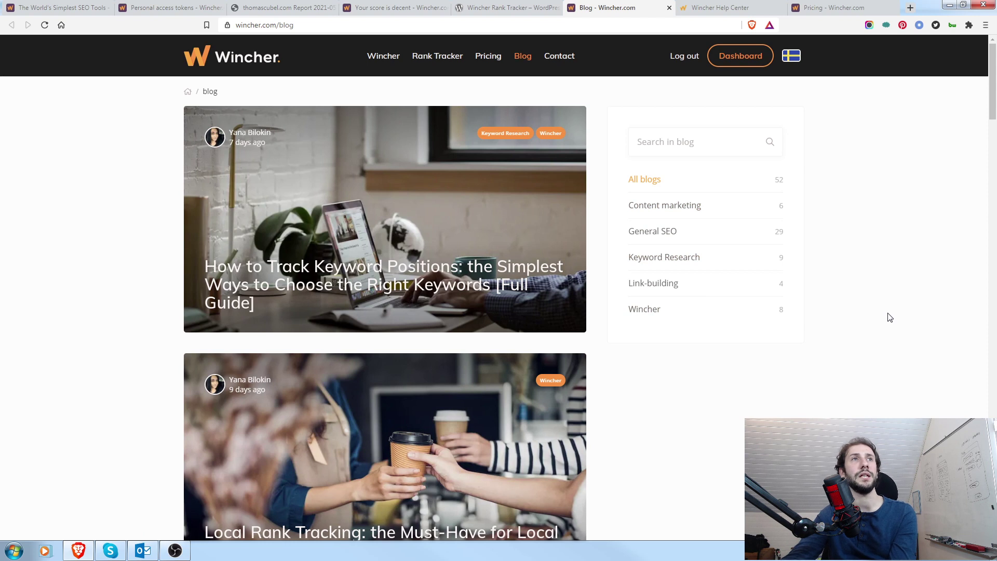
left_click(716, 5)
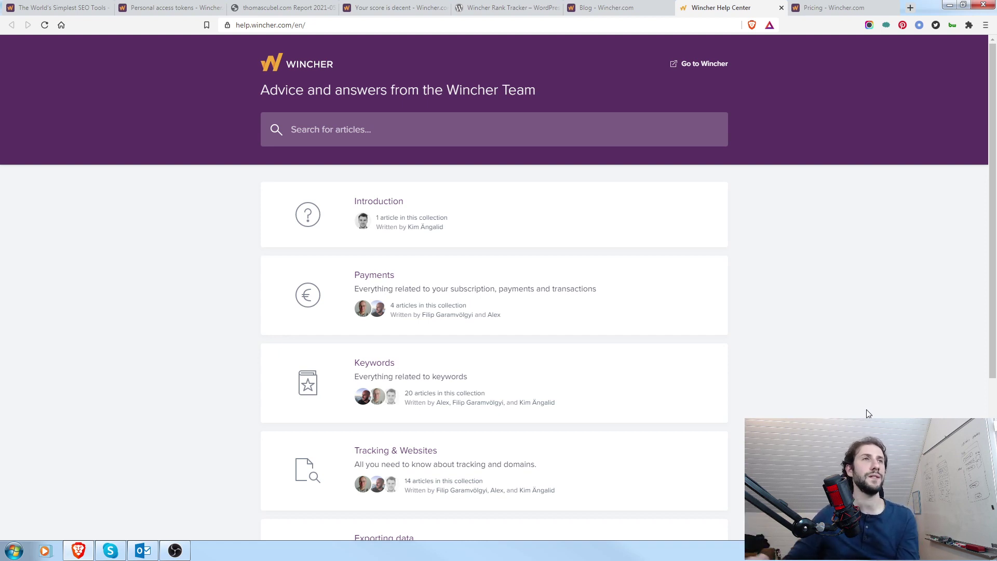
- On the pricing page, set the Business plan to 4000 keywords and check the Enterprise plan's keyword options without changing them
left_click(867, 7)
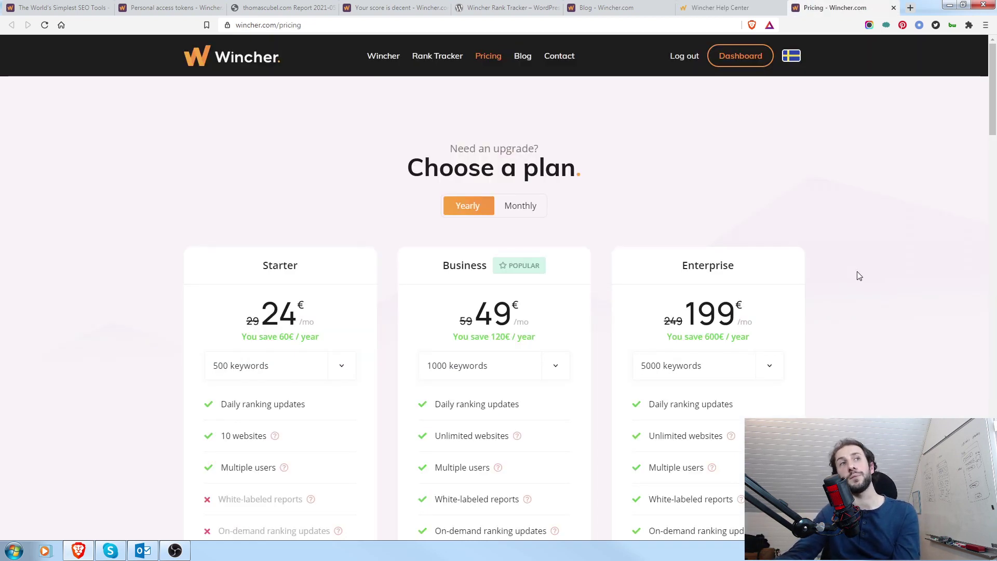
scroll(887, 202, "down", 3)
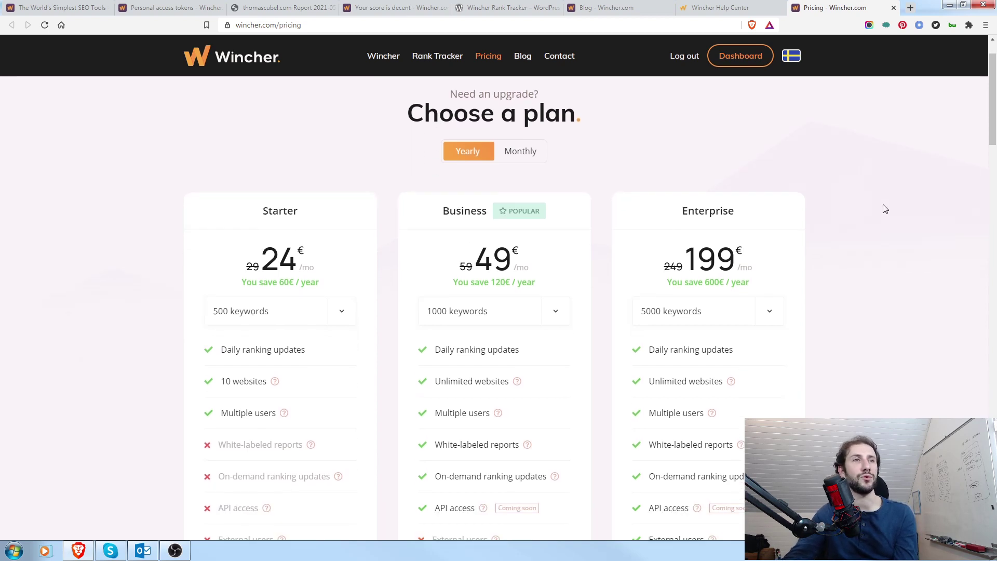
scroll(893, 211, "up", 2)
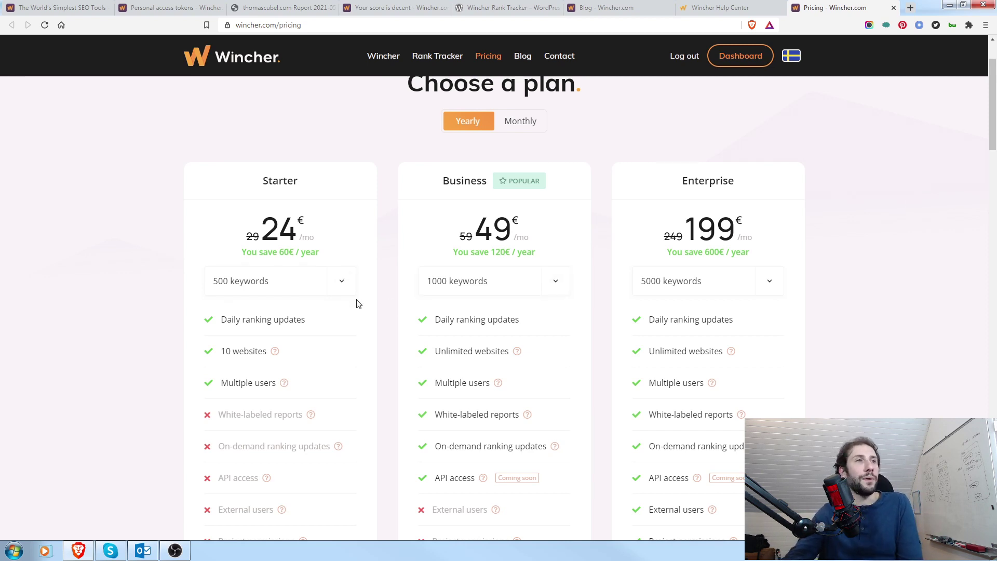
left_click(349, 281)
left_click(558, 281)
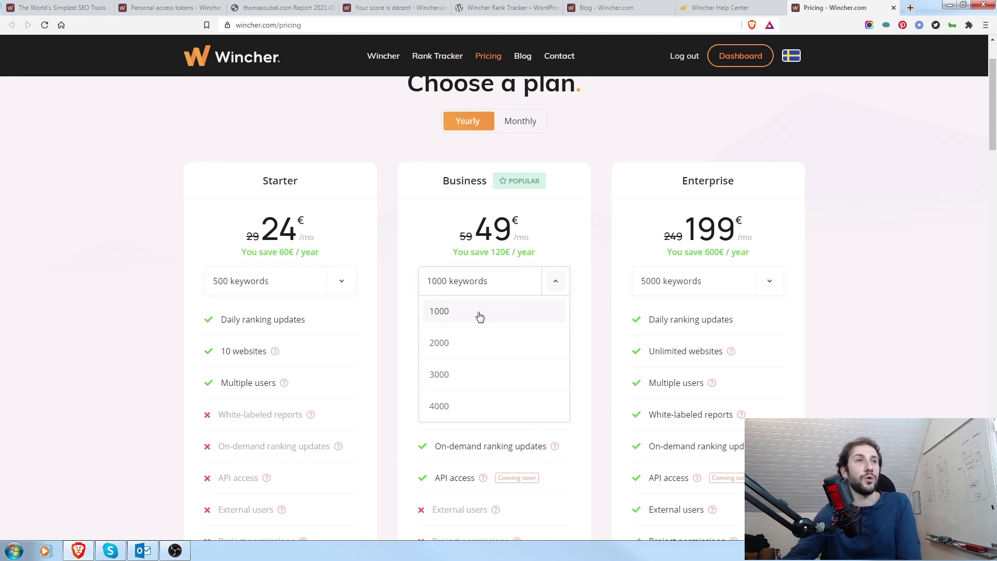
left_click(455, 409)
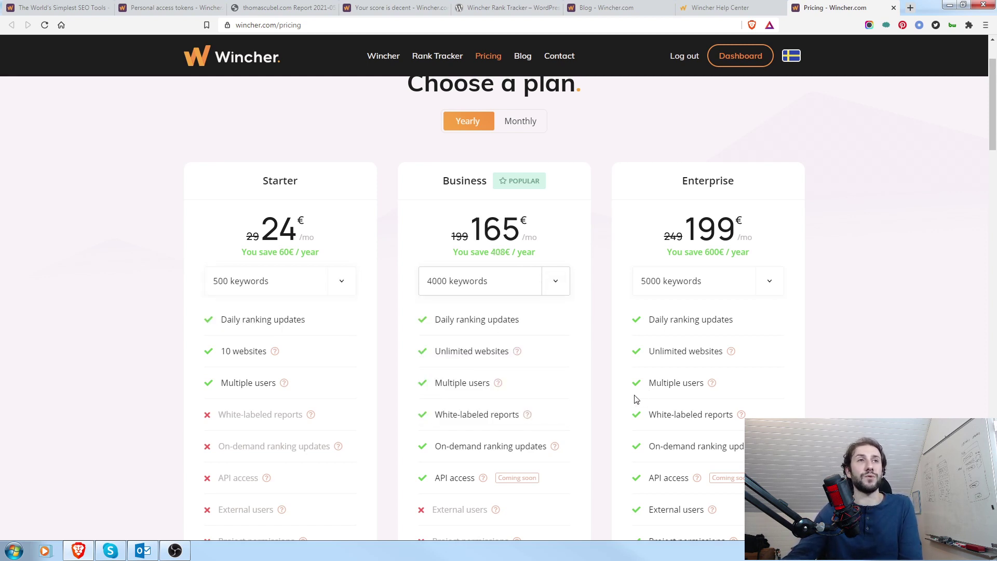
left_click(772, 285)
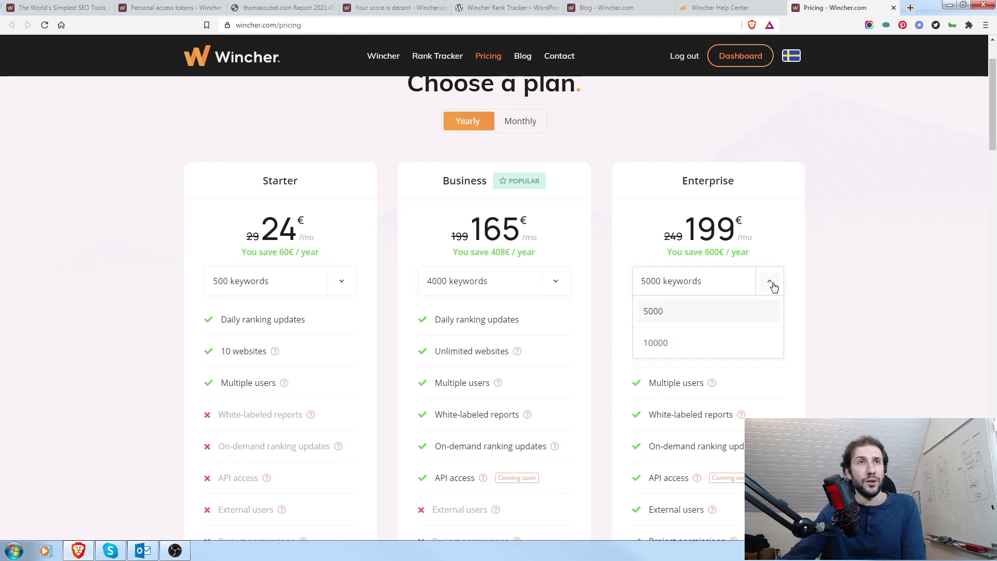
left_click(890, 275)
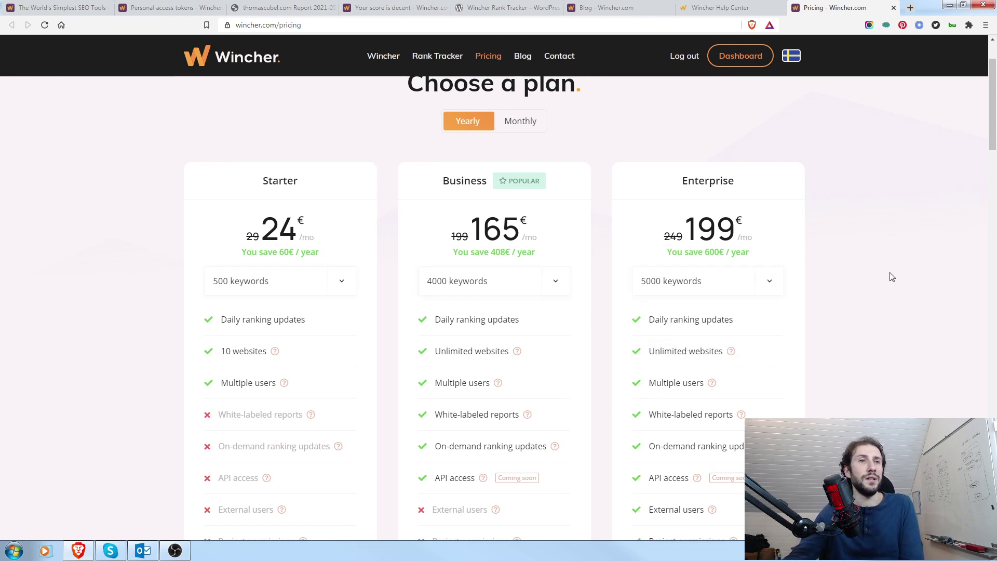
- Compare the features included in the Starter, Business and Enterprise plans
scroll(914, 307, "down", 2)
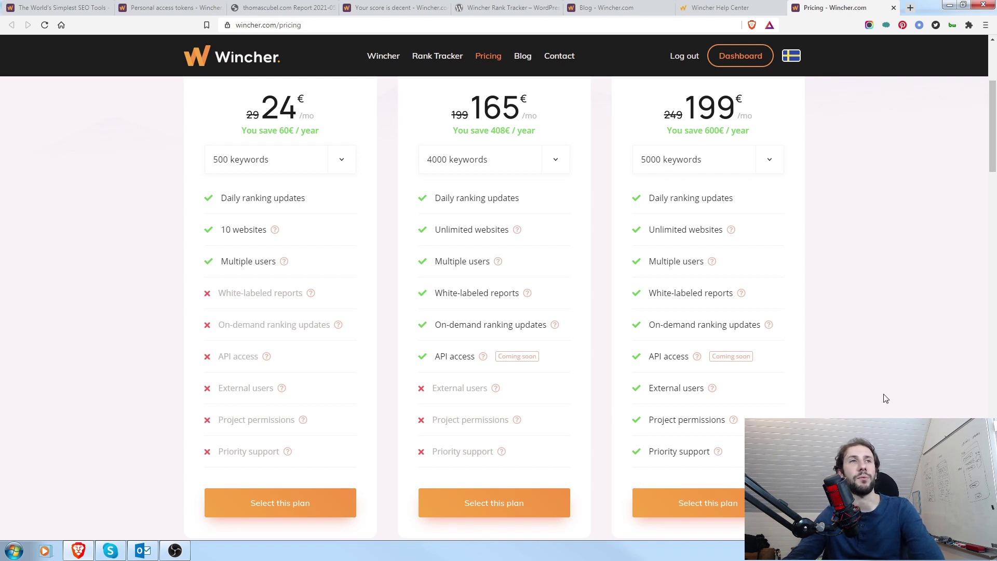
scroll(491, 348, "up", 2)
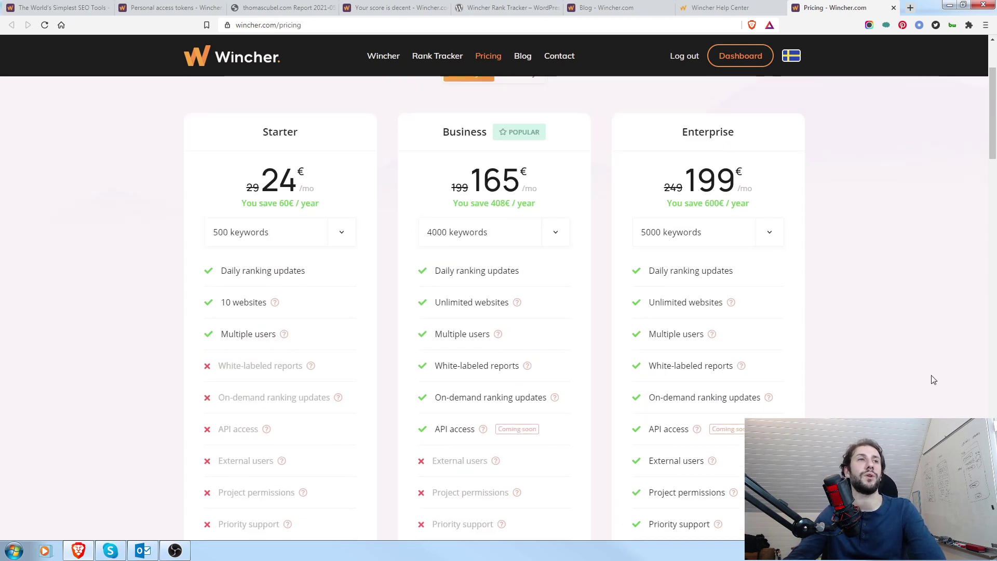
scroll(915, 373, "up", 2)
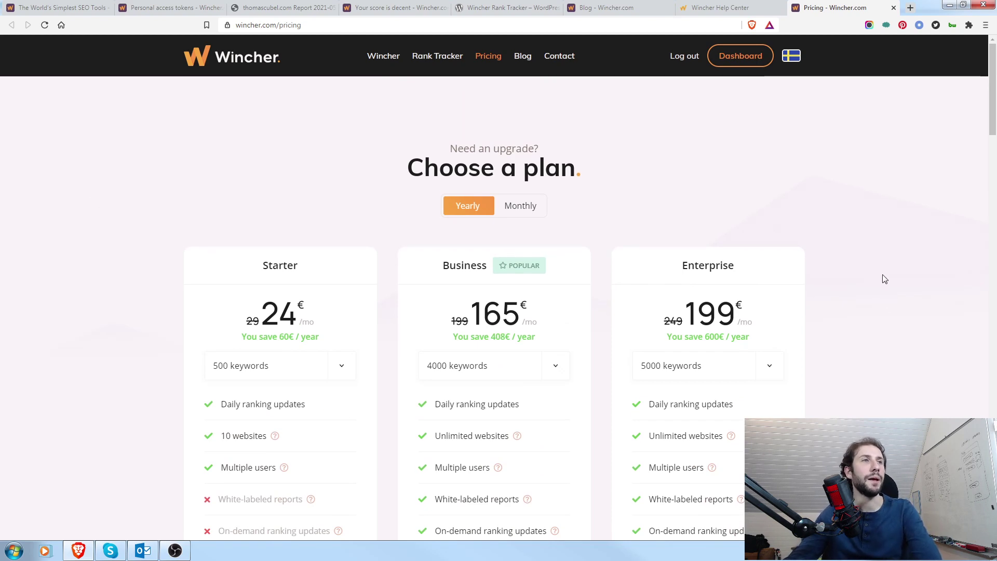
scroll(883, 280, "down", 2)
scroll(909, 285, "up", 2)
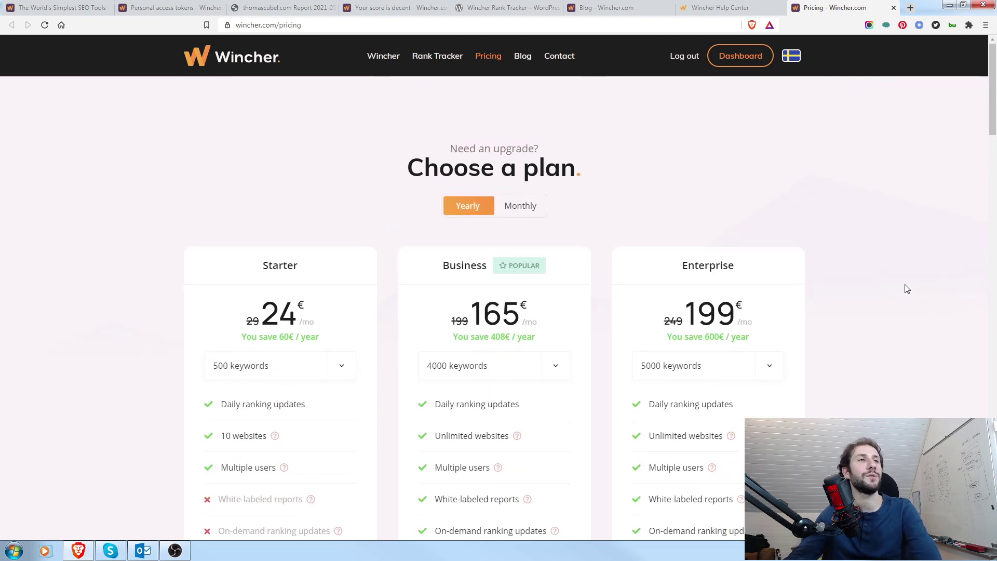
- Compare the plans' prices under monthly billing, and return the pricing to yearly billing
left_click(519, 207)
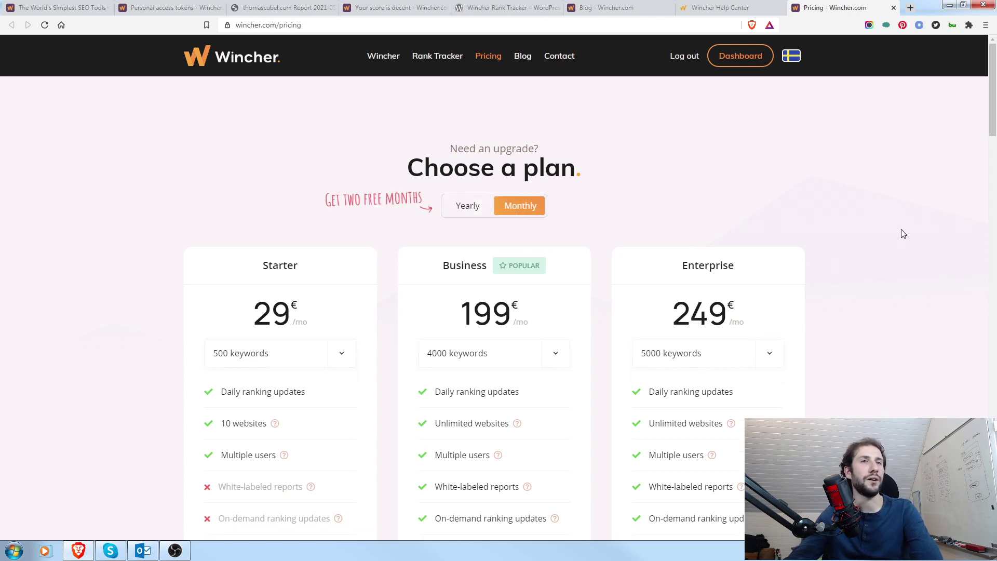
scroll(898, 225, "down", 1)
scroll(899, 225, "up", 1)
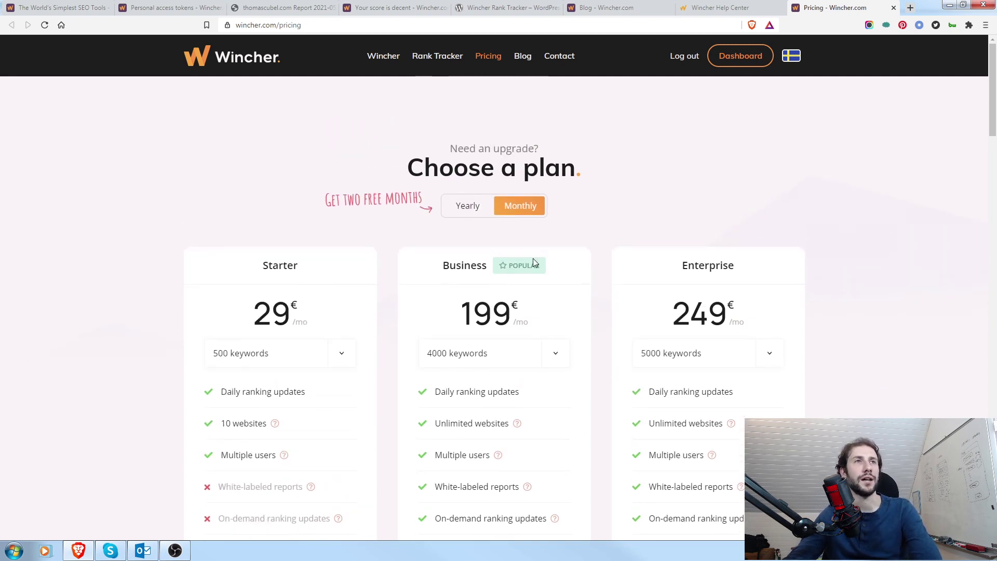
left_click(475, 206)
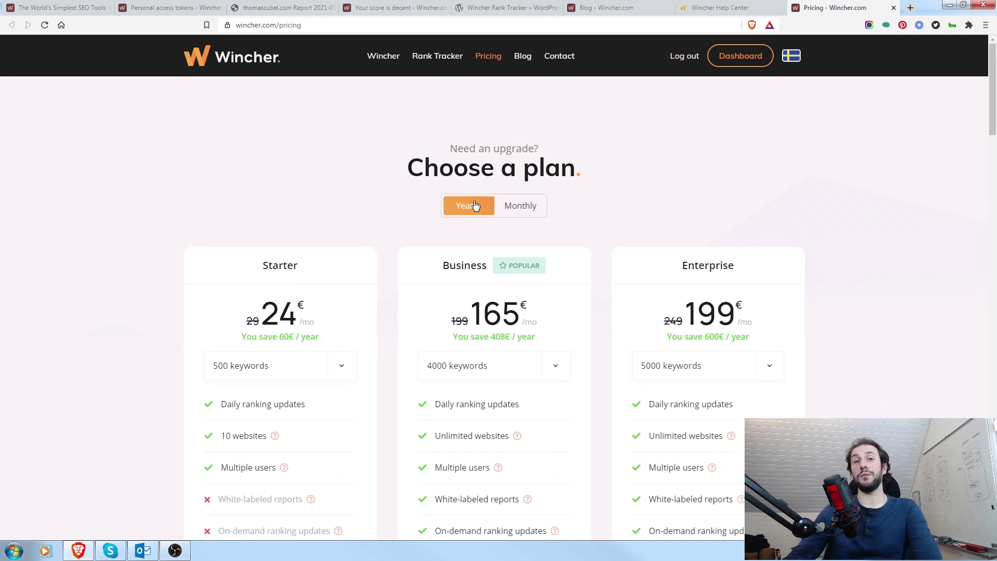